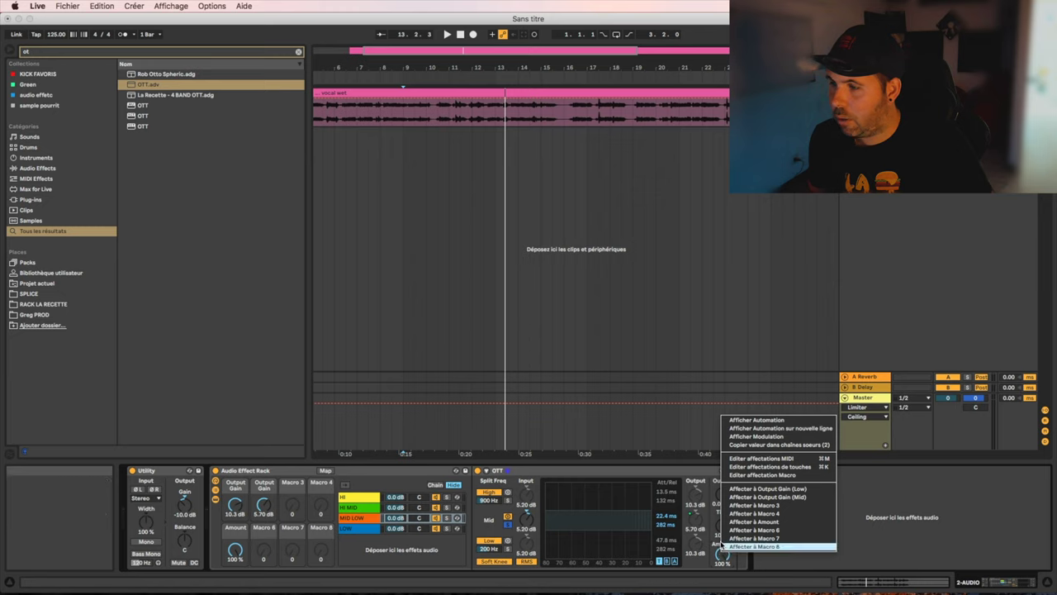
- Map the OTT Amount of the MID LOW chain to Macro 6
left_click(732, 531)
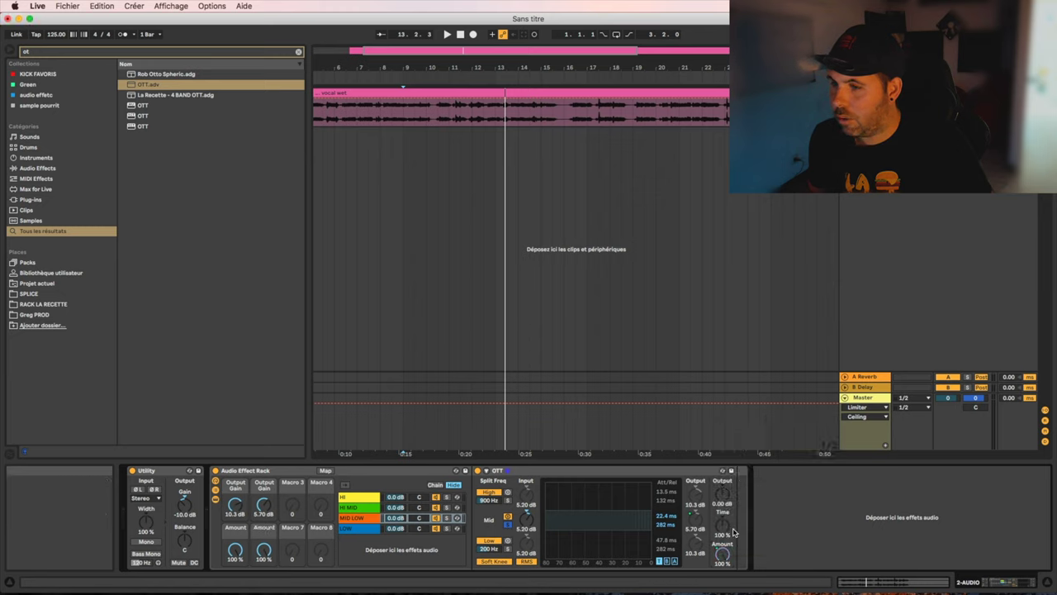
- For the HI MID chain, map the OTT's mid output gain to Macro 3 and its Amount to Macro 7
left_click(366, 508)
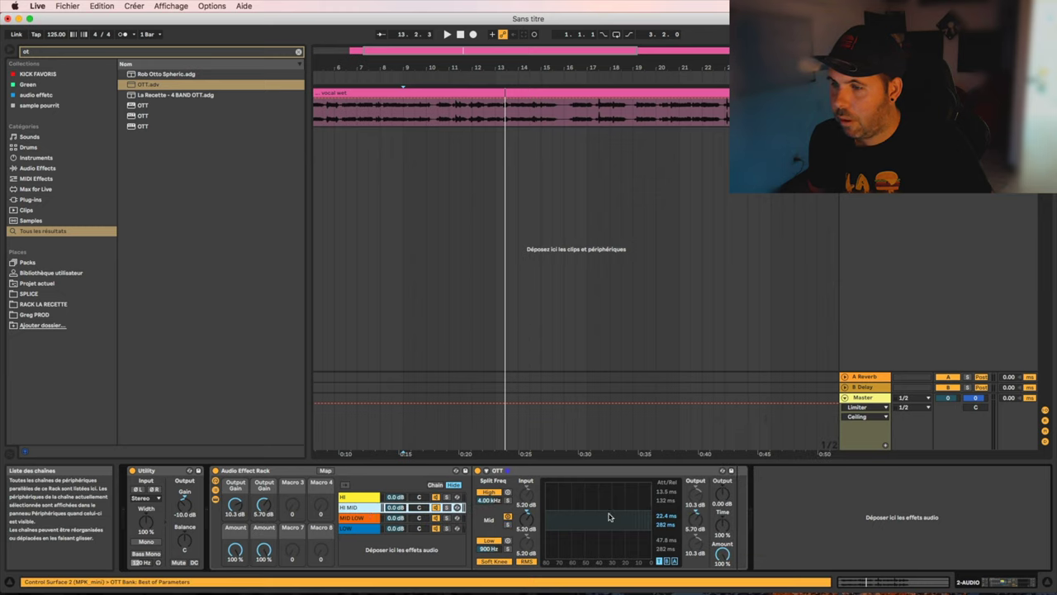
right_click(696, 522)
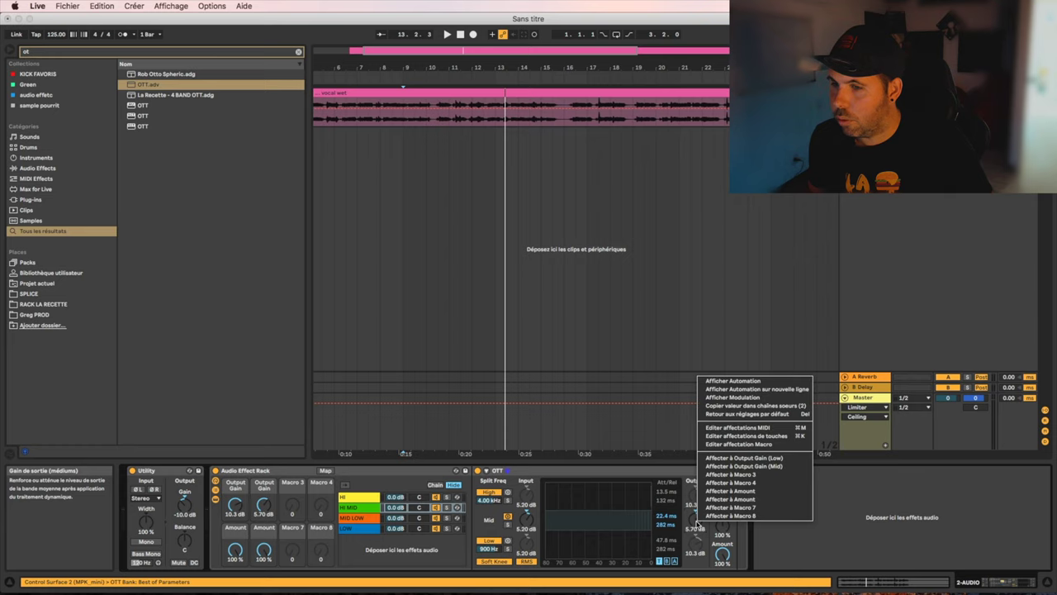
left_click(731, 476)
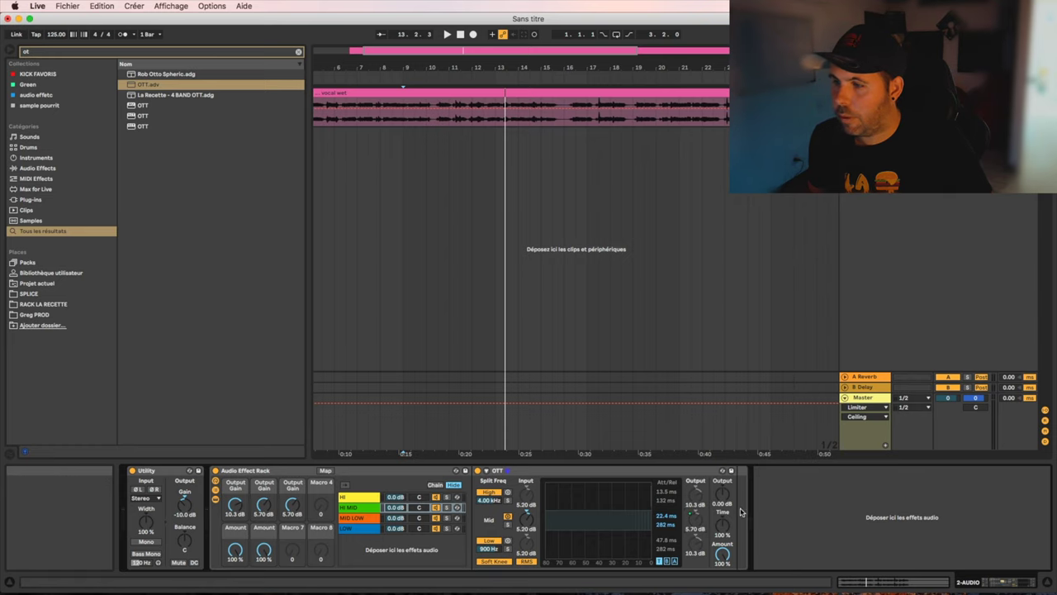
right_click(720, 549)
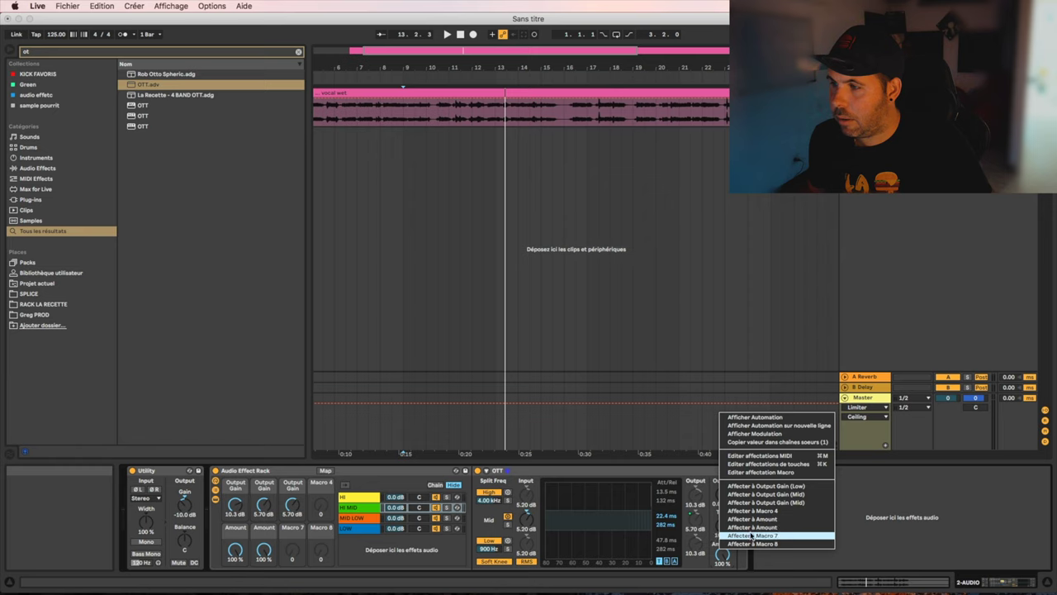
left_click(751, 535)
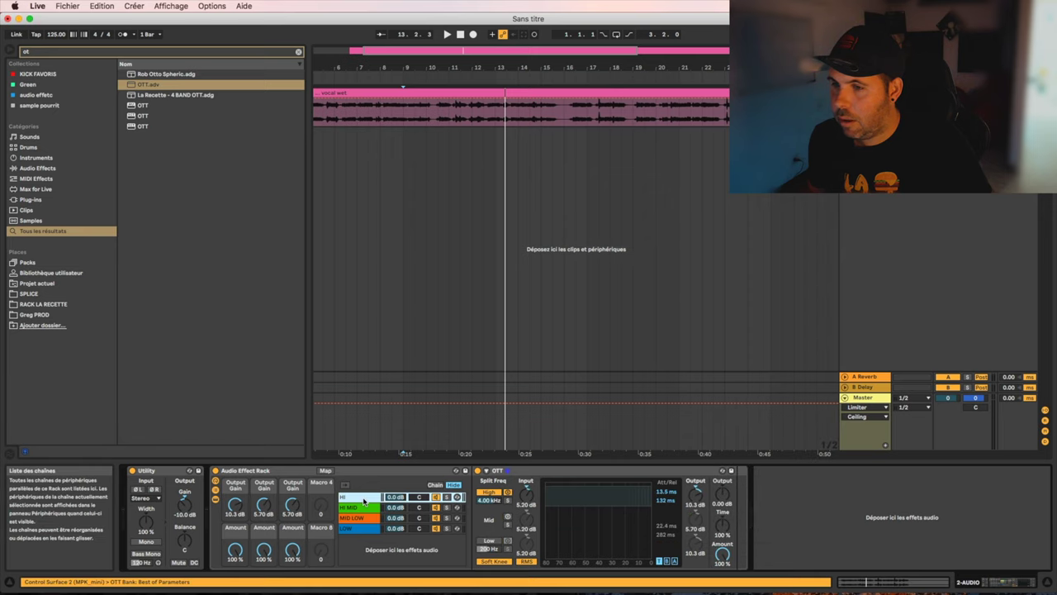
- For the HI chain, map the OTT's high output gain to Macro 4 and its Amount to Macro 8
right_click(699, 494)
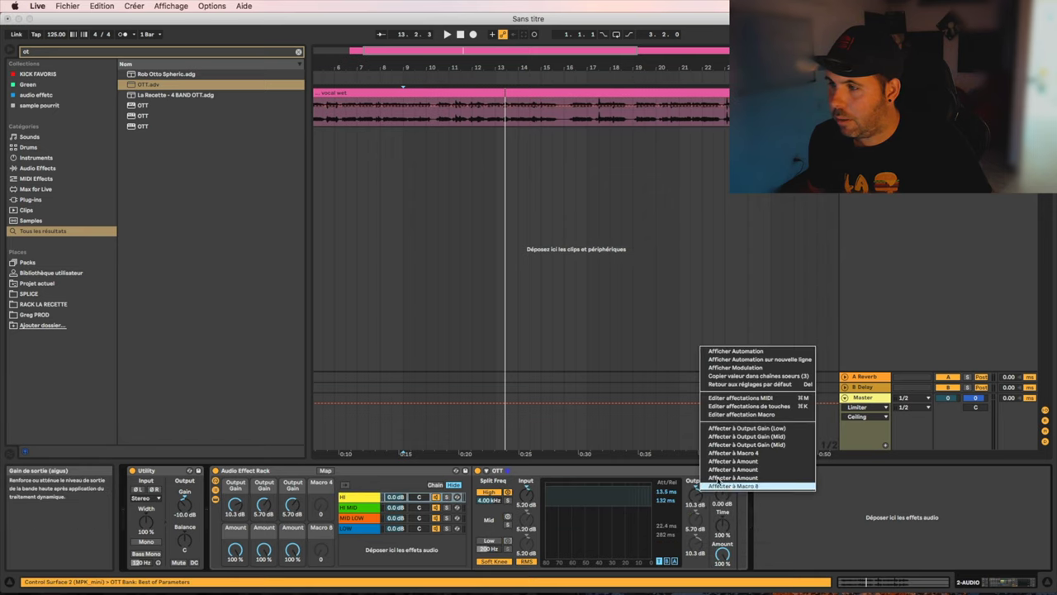
left_click(733, 453)
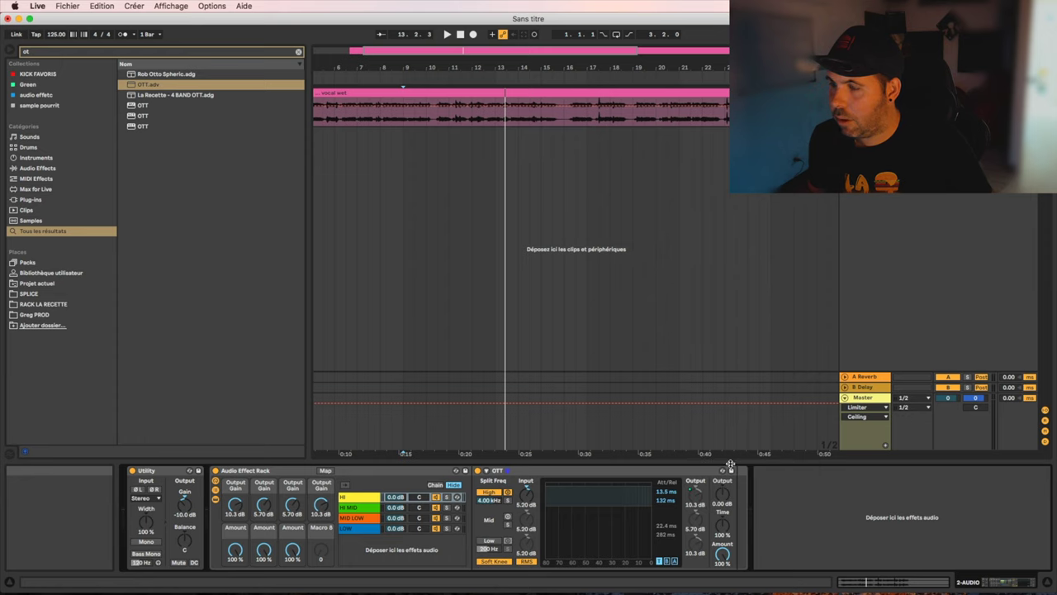
right_click(727, 549)
left_click(753, 541)
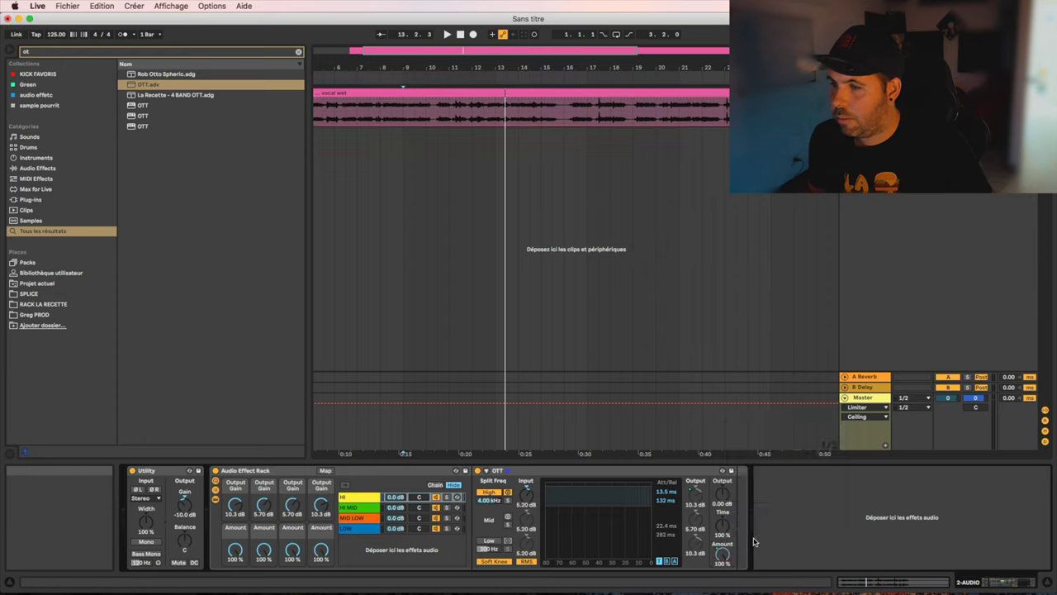
- Color the LOW chain's two rack macros, Output Gain and Amount, dark blue
right_click(234, 486)
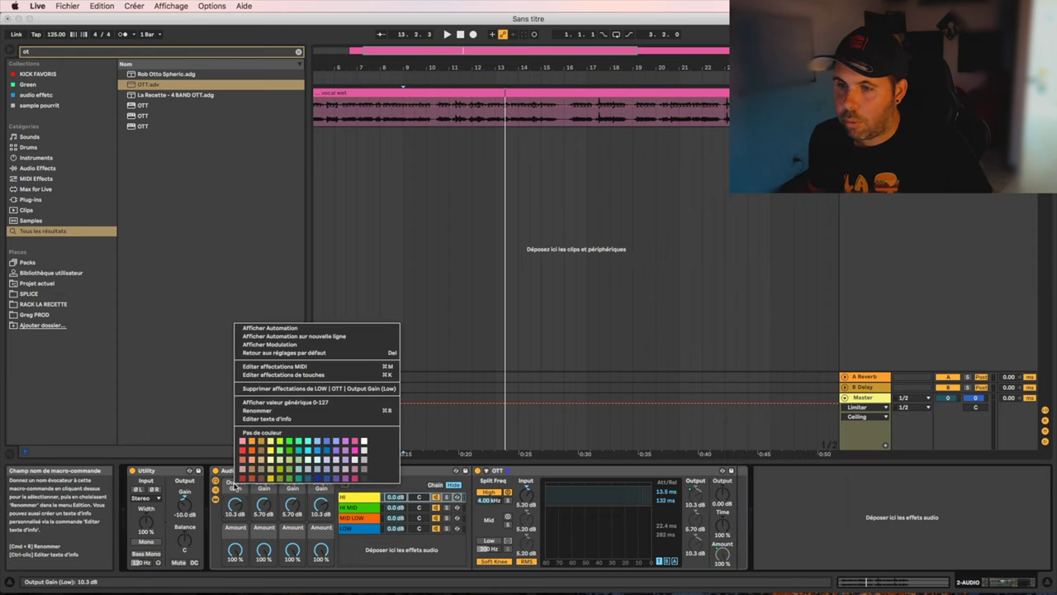
left_click(323, 470)
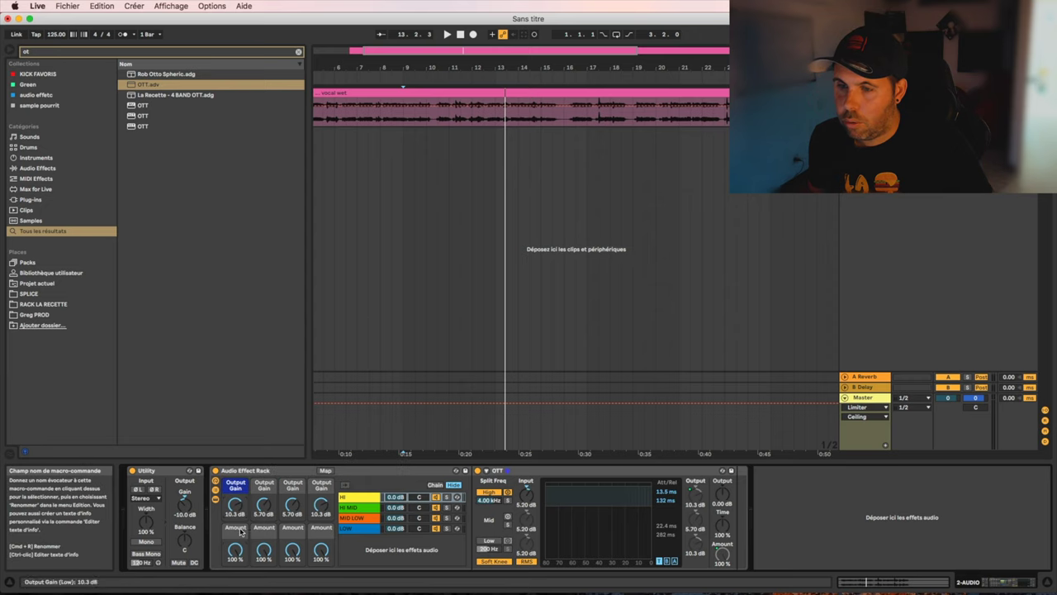
right_click(240, 527)
left_click(325, 520)
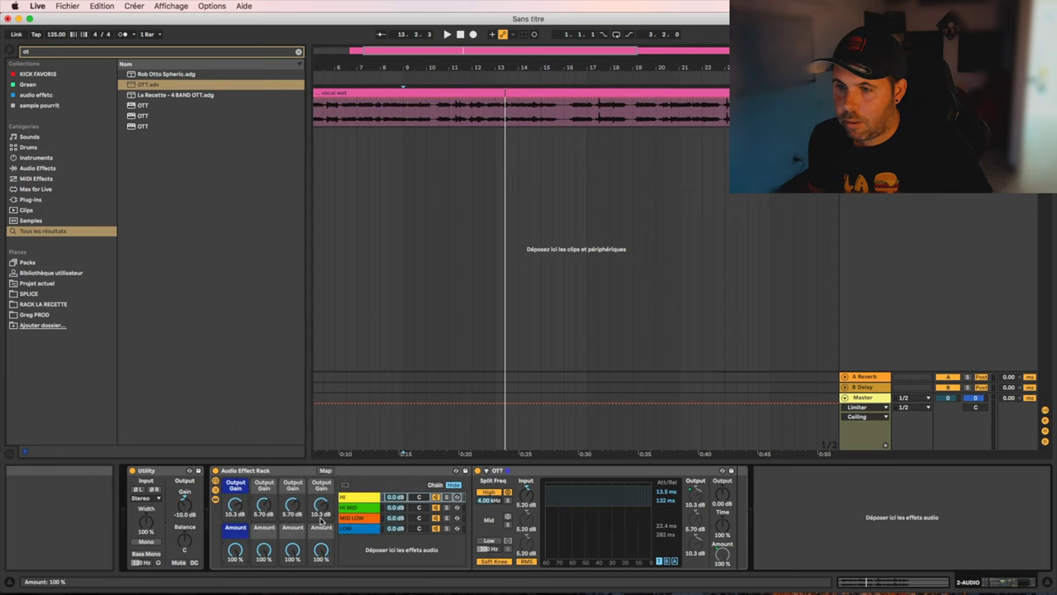
- Rename the LOW chain's dark blue Output Gain macro as "low vol"
right_click(239, 487)
left_click(277, 423)
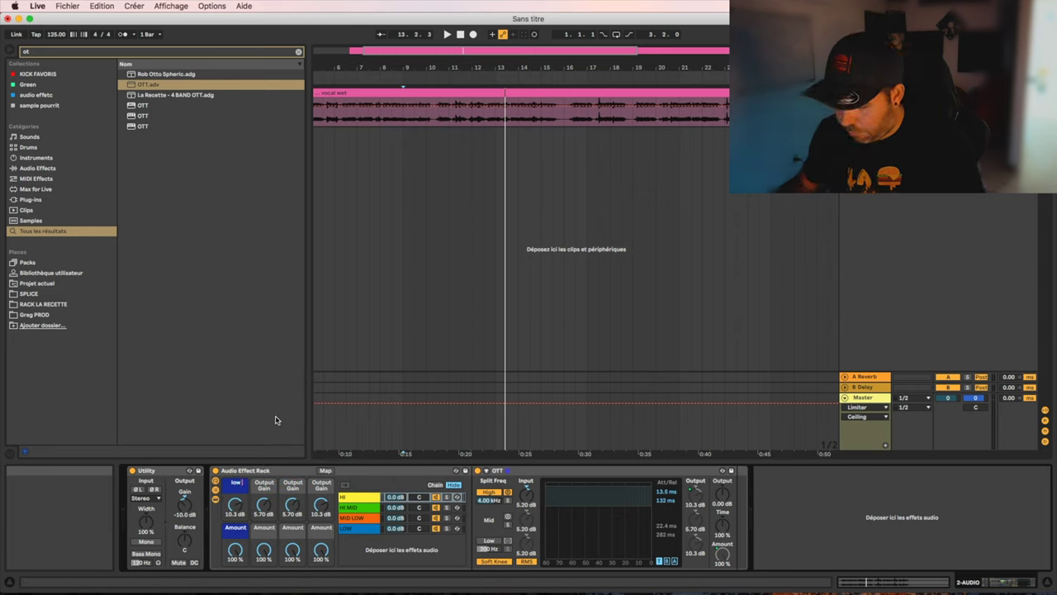
key("Return")
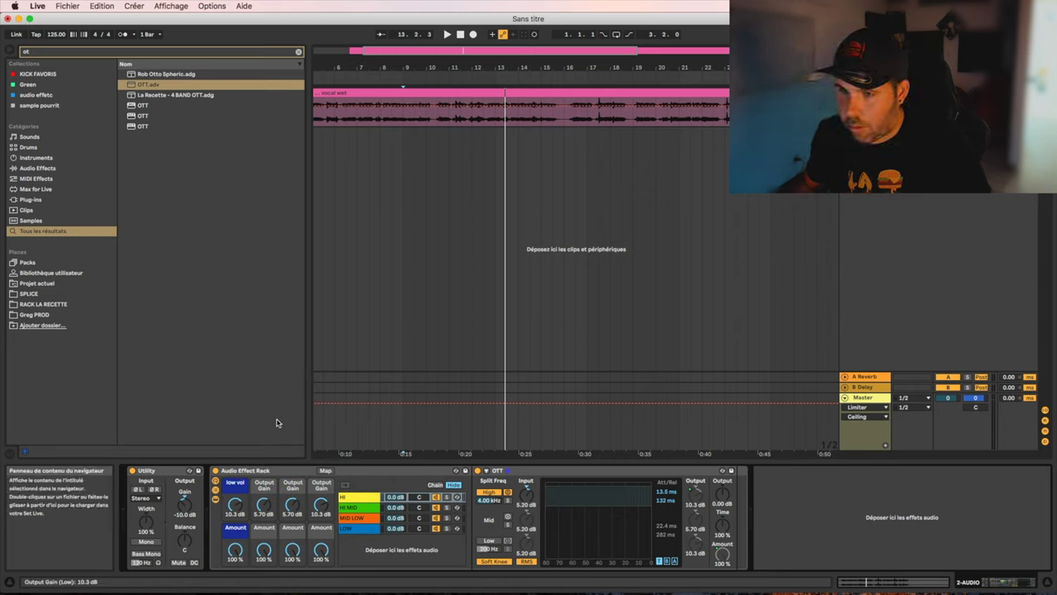
- Color the MID LOW chain's Output Gain macro orange and rename it "mid vol"
right_click(269, 487)
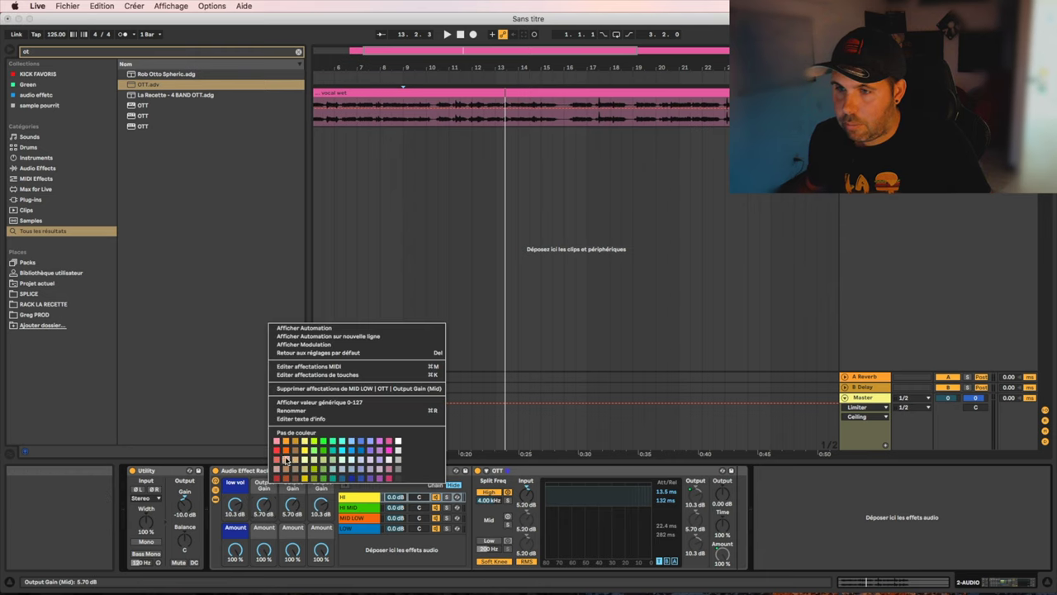
left_click(285, 450)
right_click(269, 487)
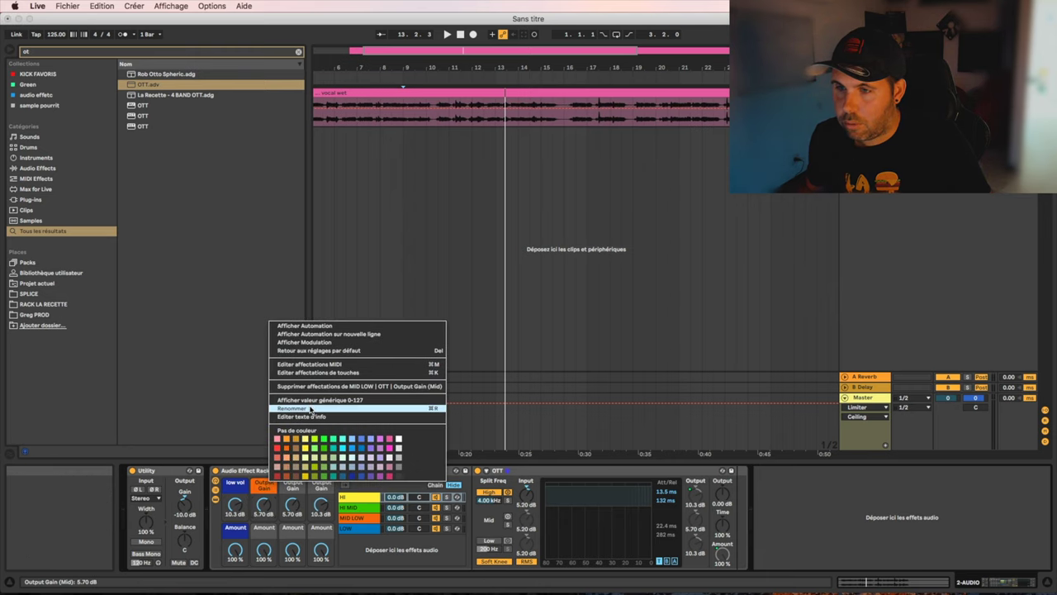
left_click(310, 408)
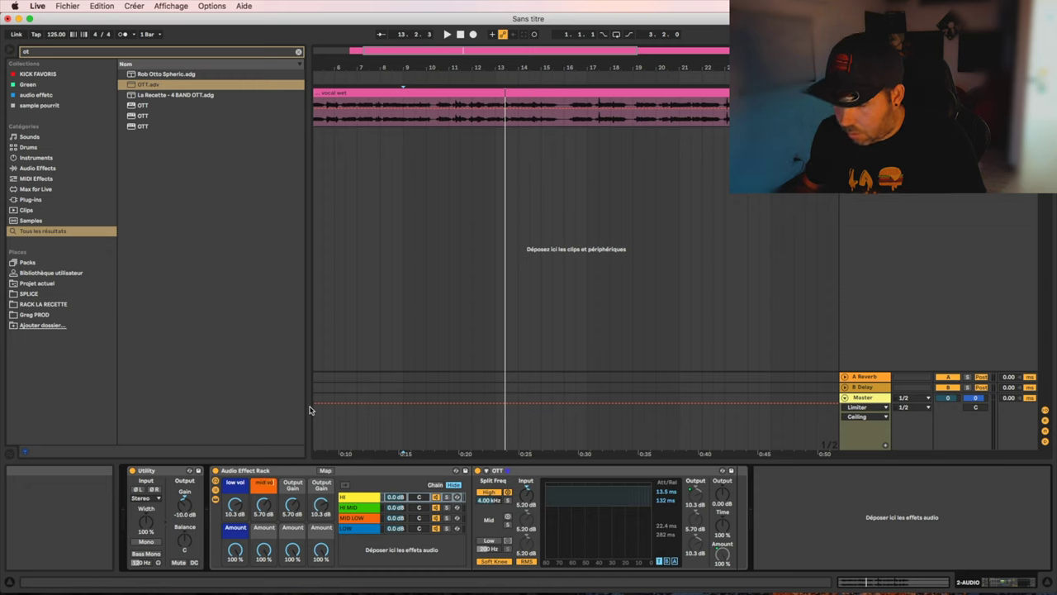
- Color the HI MID chain's Output Gain macro green and rename it "HI MOD VOL"
right_click(293, 485)
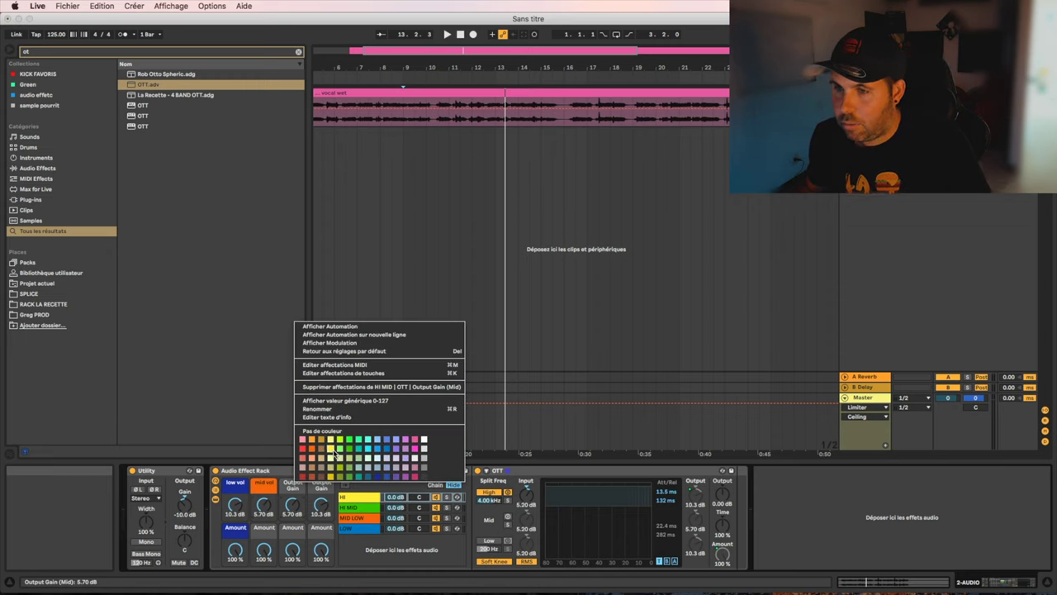
left_click(348, 450)
right_click(296, 485)
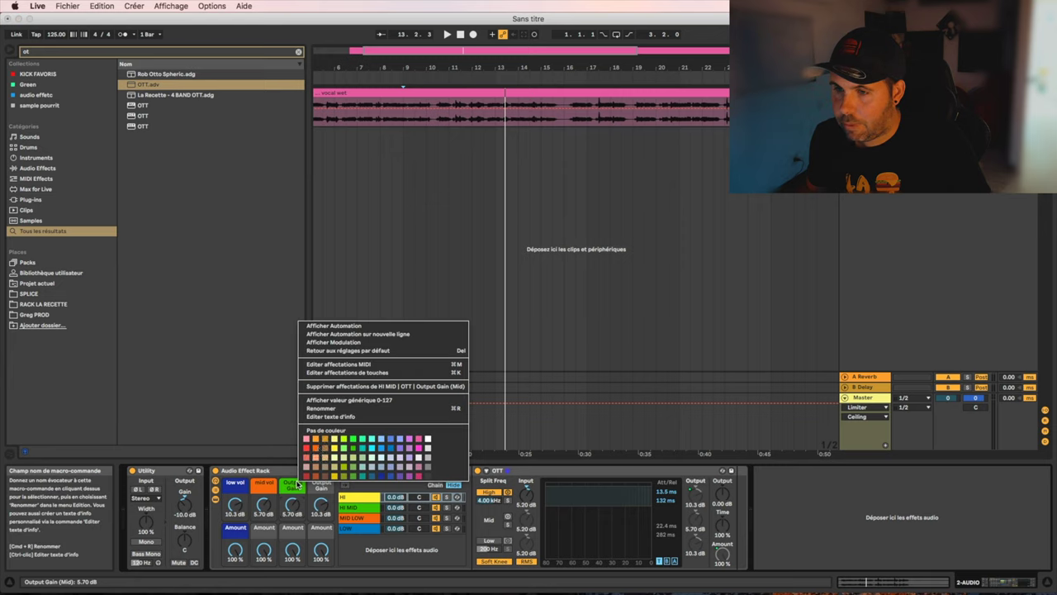
left_click(326, 409)
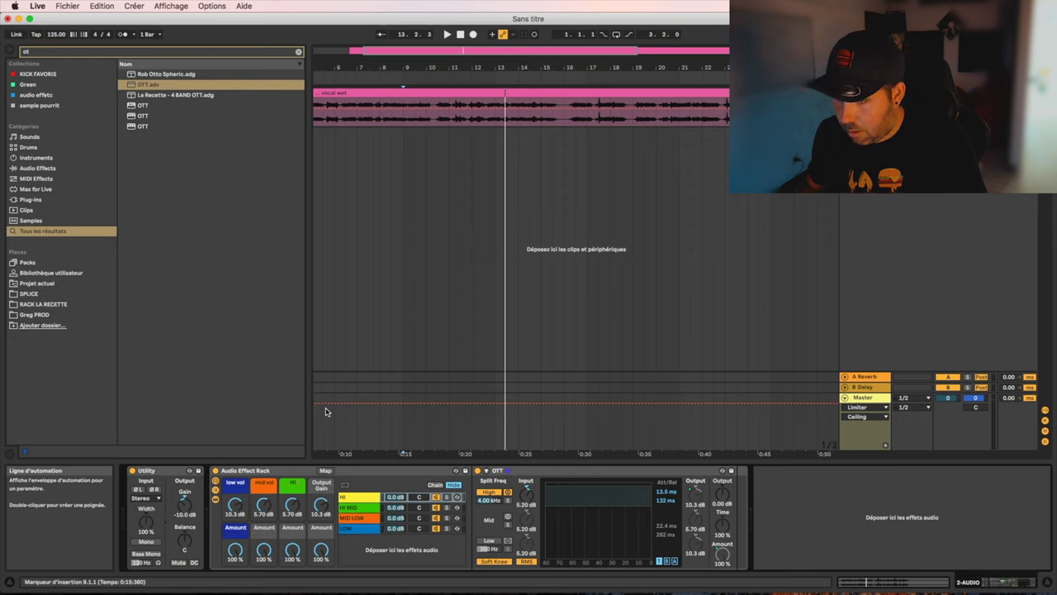
key("Return")
- Color the HI chain's Output Gain macro yellow and rename it "HI"
right_click(321, 483)
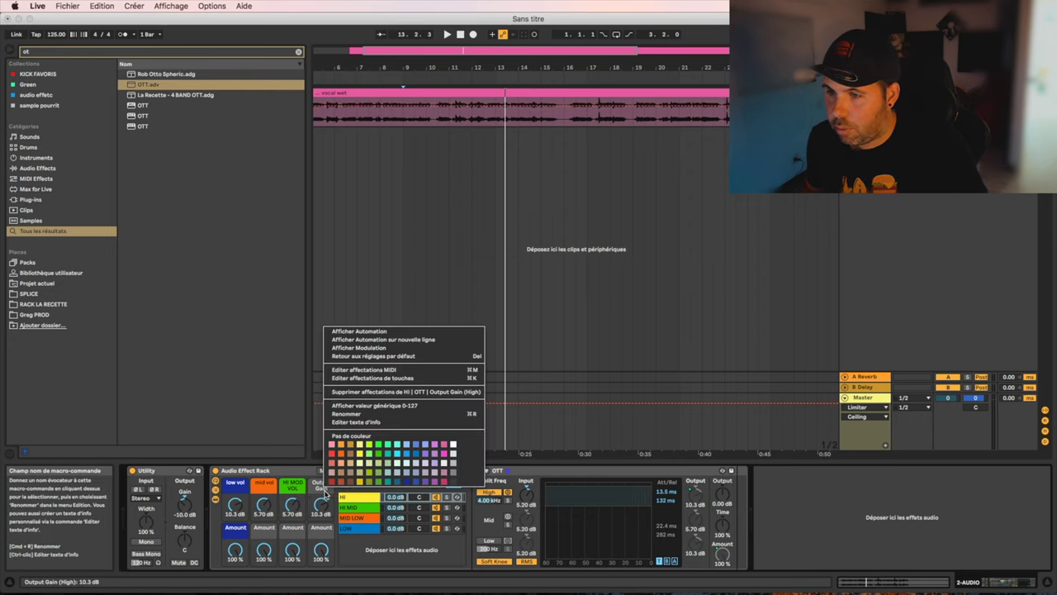
left_click(361, 454)
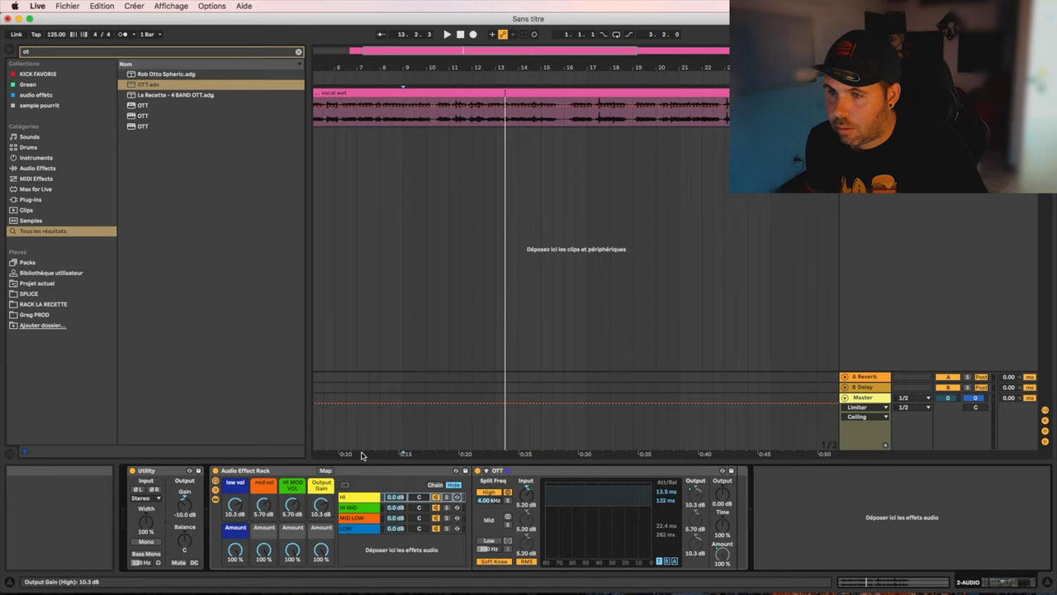
right_click(321, 483)
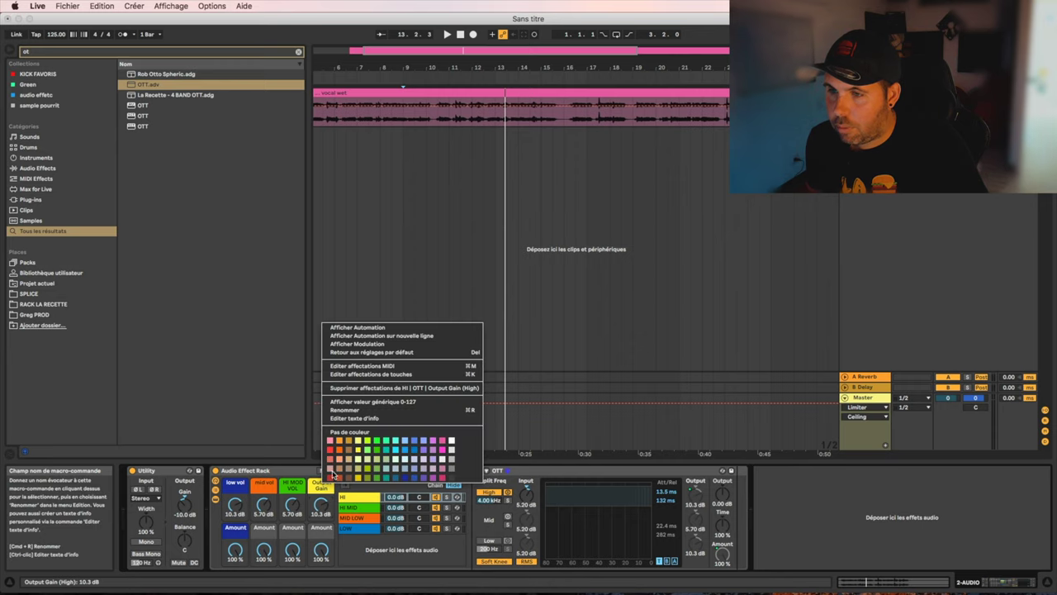
left_click(346, 410)
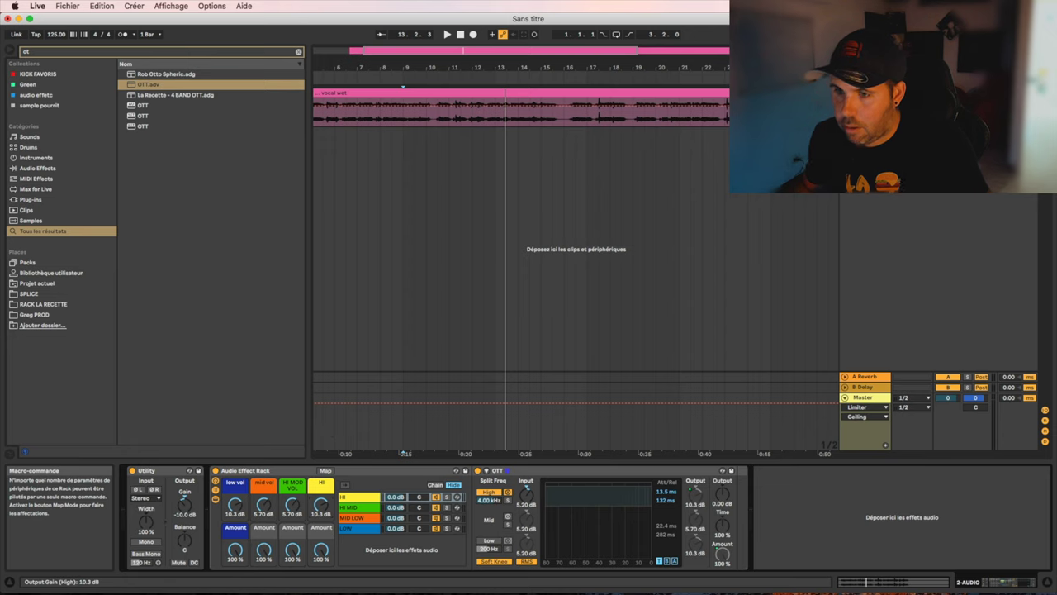
- Rename the LOW chain's dark blue Amount macro as "DRY/WET"
right_click(235, 531)
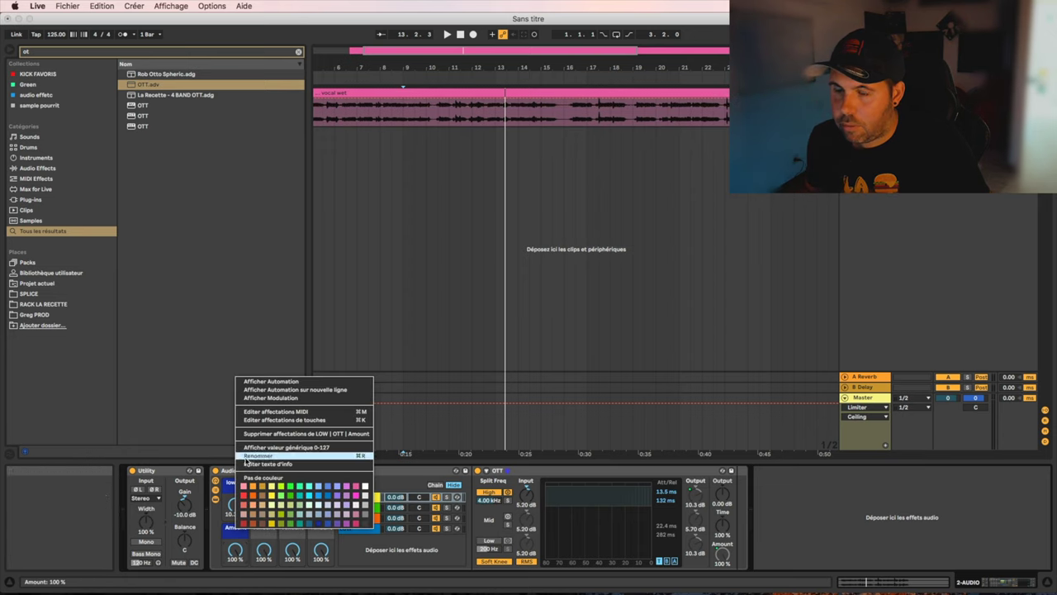
left_click(264, 464)
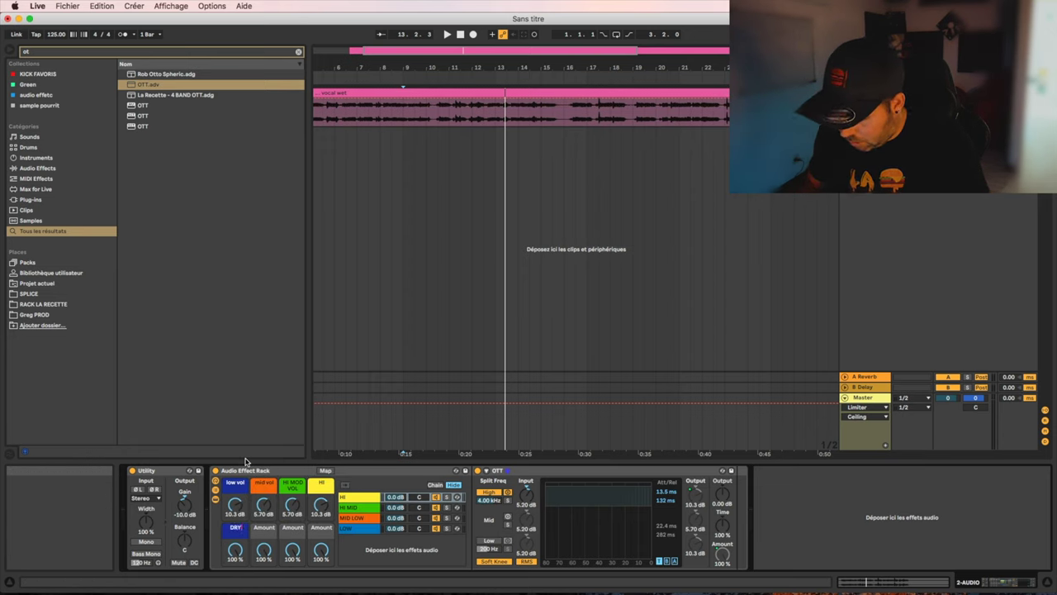
key("Return")
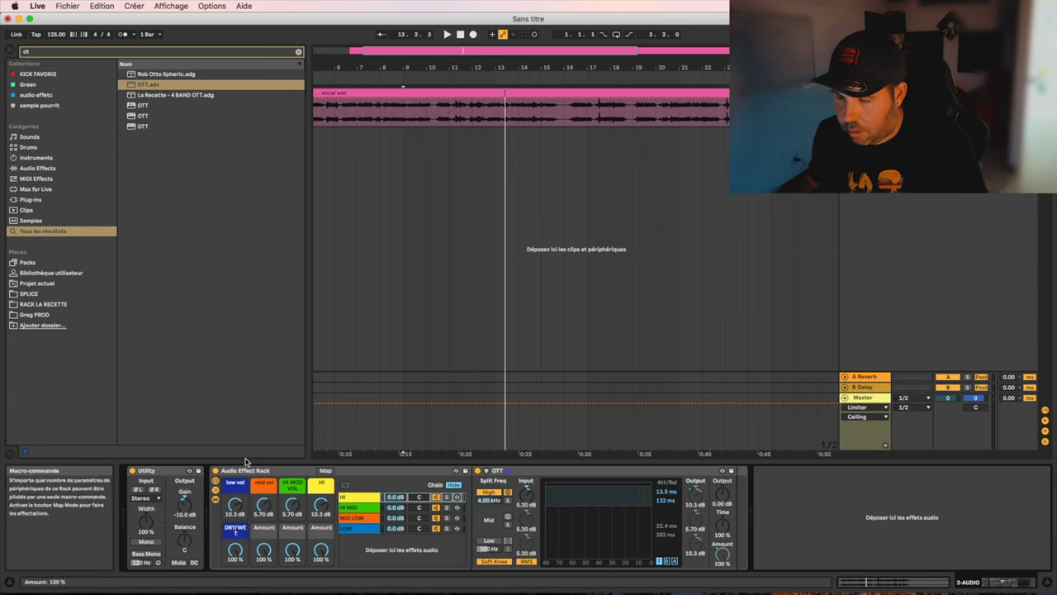
- Rename the MID LOW chain's Amount macro as "DRY WET" and color it orange
right_click(263, 532)
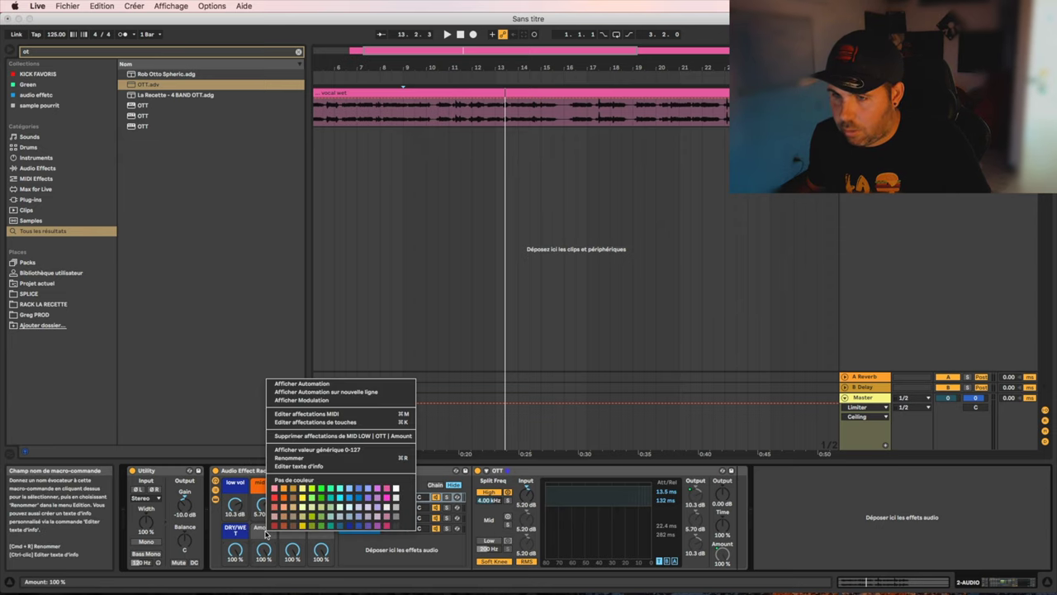
left_click(288, 459)
key("BackSpace")
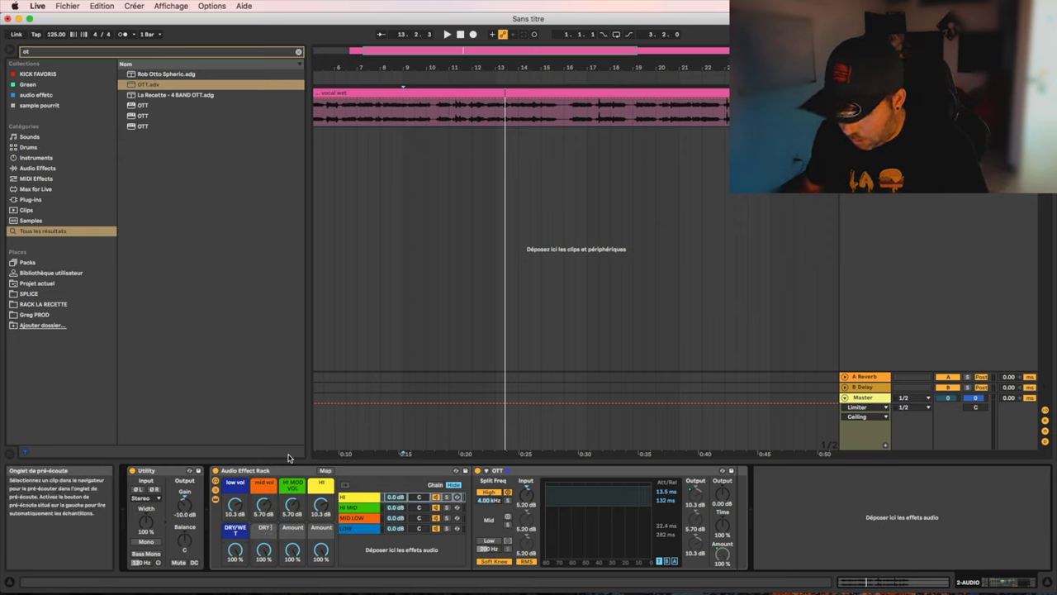
key("Return")
right_click(271, 518)
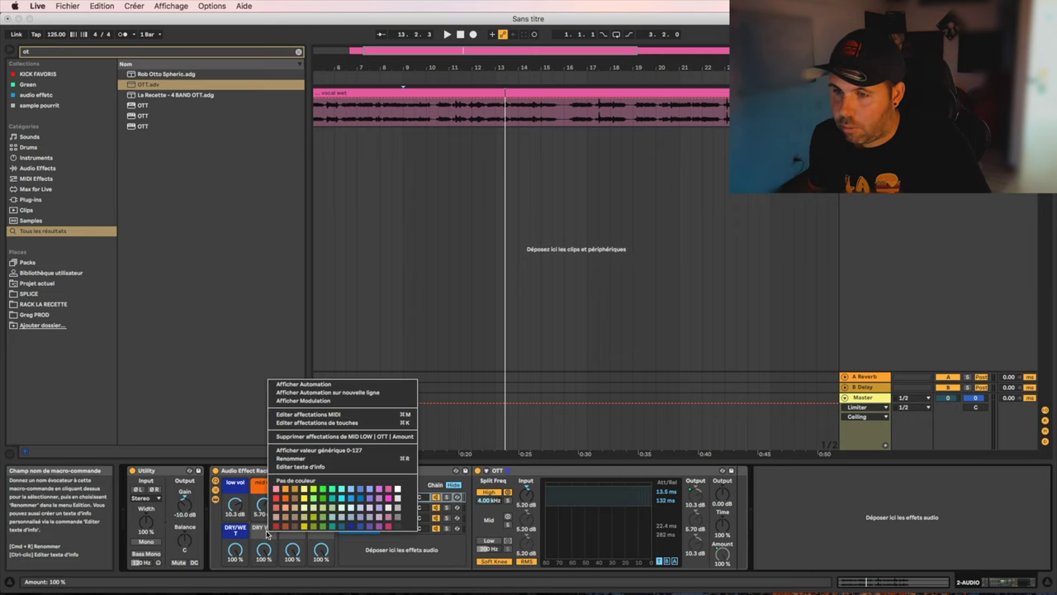
left_click(284, 502)
- Color the HI MID chain's Amount macro green and the HI chain's Amount macro dark yellow
right_click(290, 535)
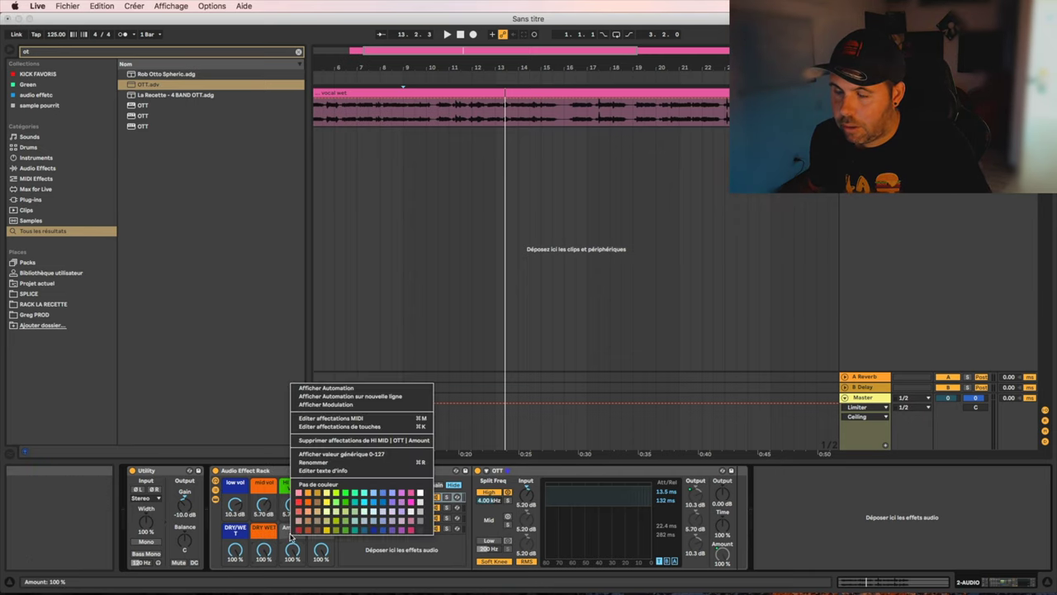
left_click(345, 504)
right_click(327, 526)
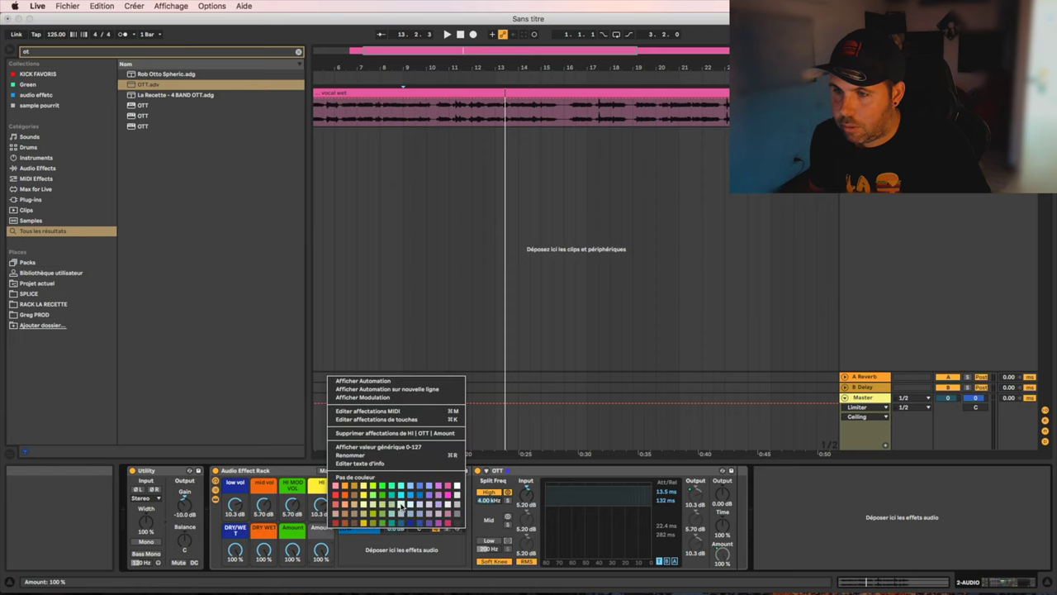
left_click(364, 525)
- Rename the Amount macros of the HI and HI MID chains as "dry wet"
right_click(322, 533)
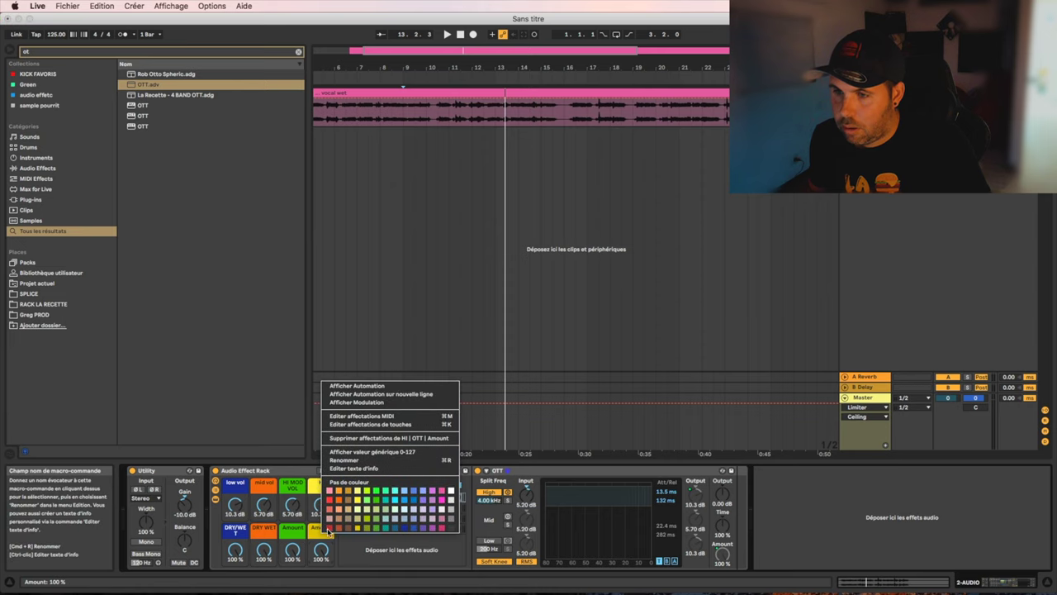
left_click(344, 460)
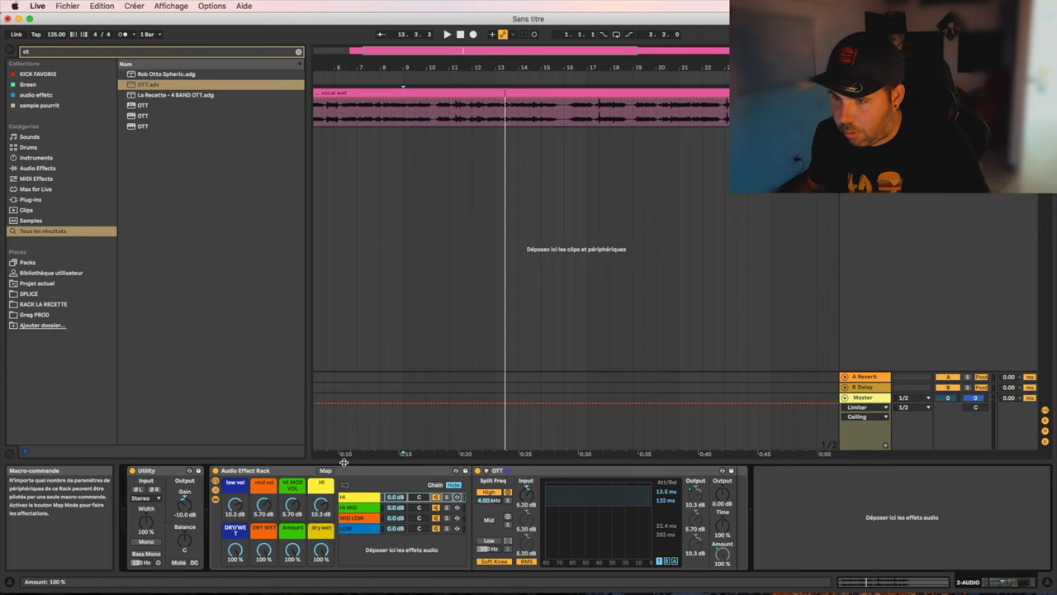
right_click(297, 531)
left_click(333, 462)
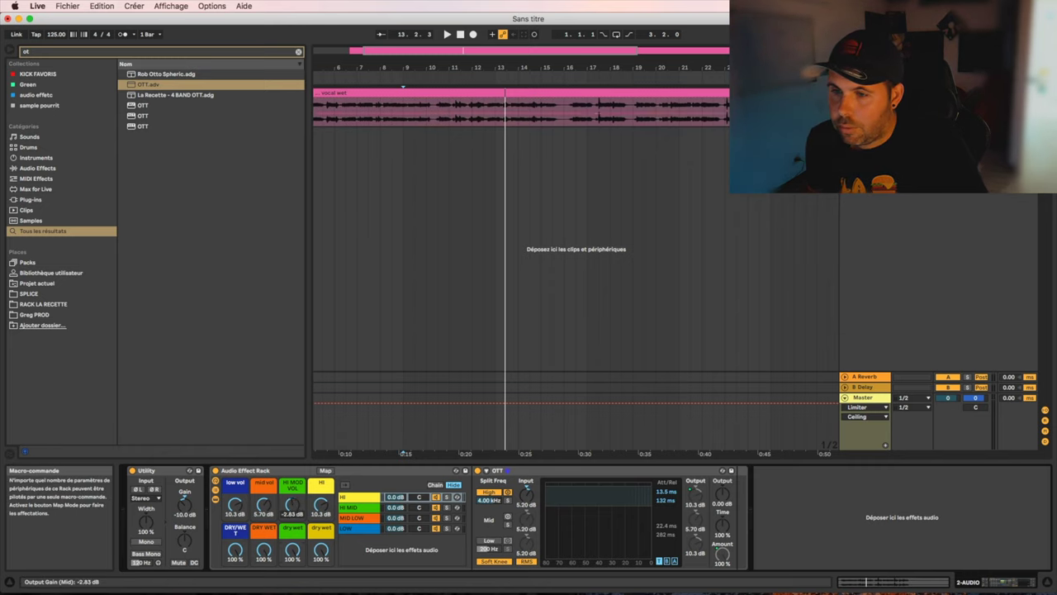
- Set low vol to -15.3 dB, mid vol to -2.83 dB and HI to -11.1 dB, and play the vocal from near its start
left_click_drag(240, 505, 239, 545)
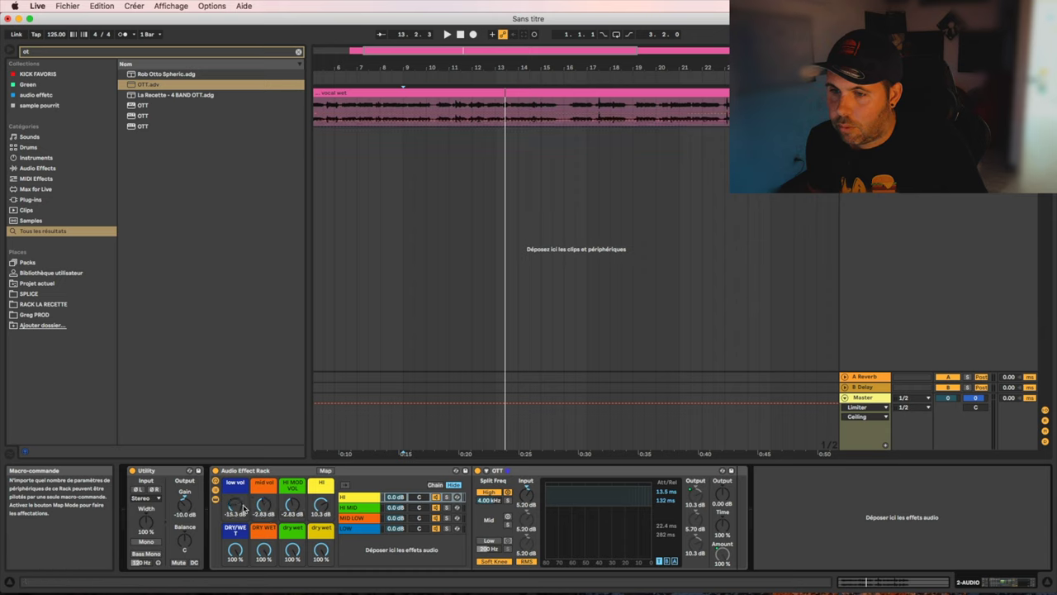
left_click_drag(320, 507, 320, 541)
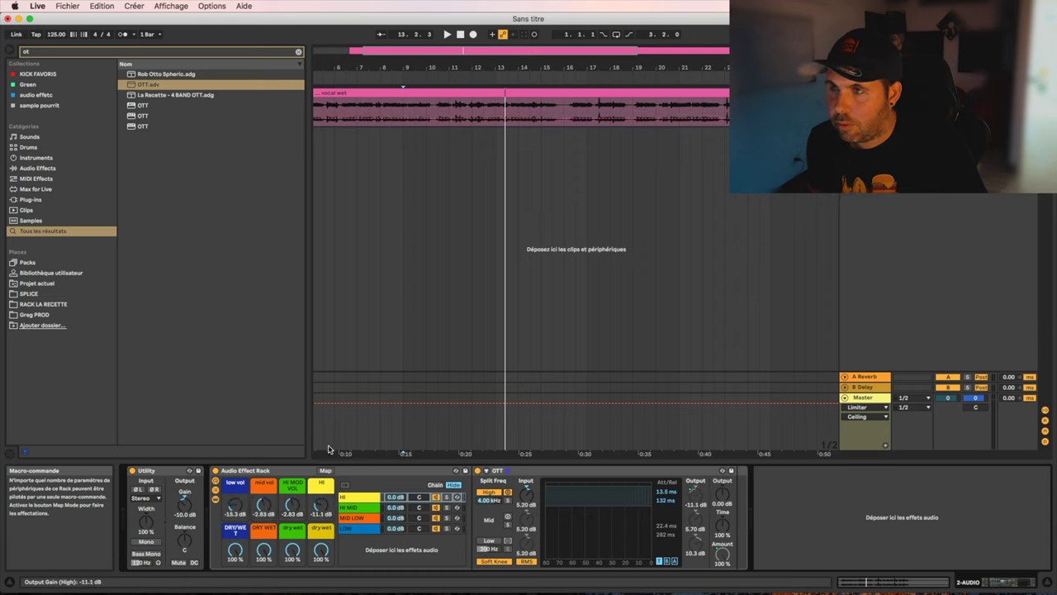
left_click(321, 282)
double_click(440, 70)
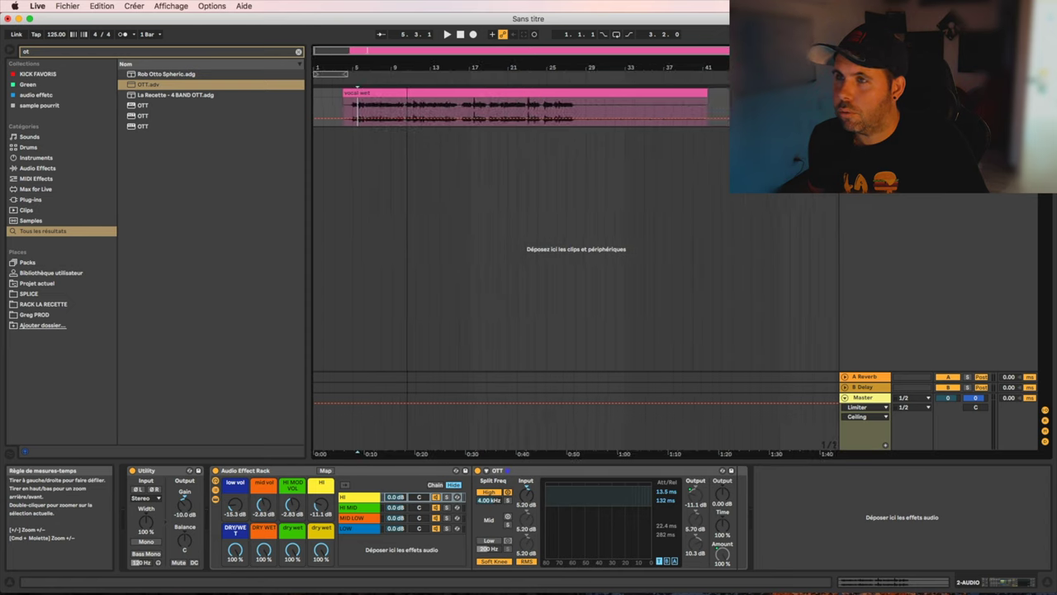
key("space")
left_click(361, 152)
key("space")
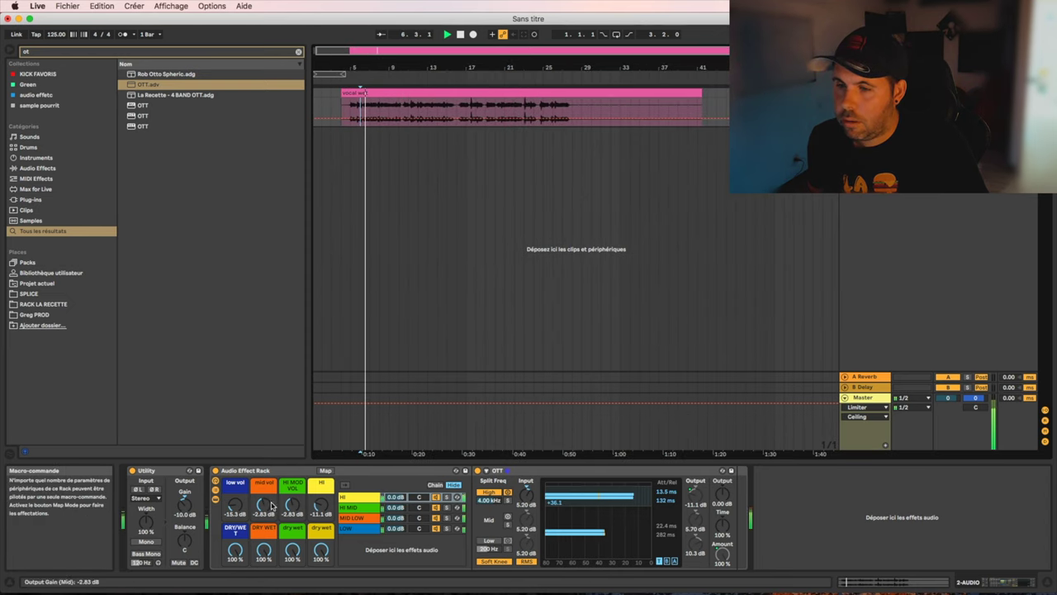
- Set low vol to -5.86 dB, mid vol to -6.99 dB, HI MOD VOL to -12.7 dB, HI to -7.37 dB and low DRY/WET to 78%
left_click_drag(264, 506, 235, 493)
left_click_drag(326, 507, 263, 501)
mouse_move(294, 549)
left_mouse_down()
mouse_move(293, 559)
mouse_move(294, 549)
left_mouse_up()
left_click_drag(293, 507, 263, 511)
left_click_drag(235, 549, 236, 560)
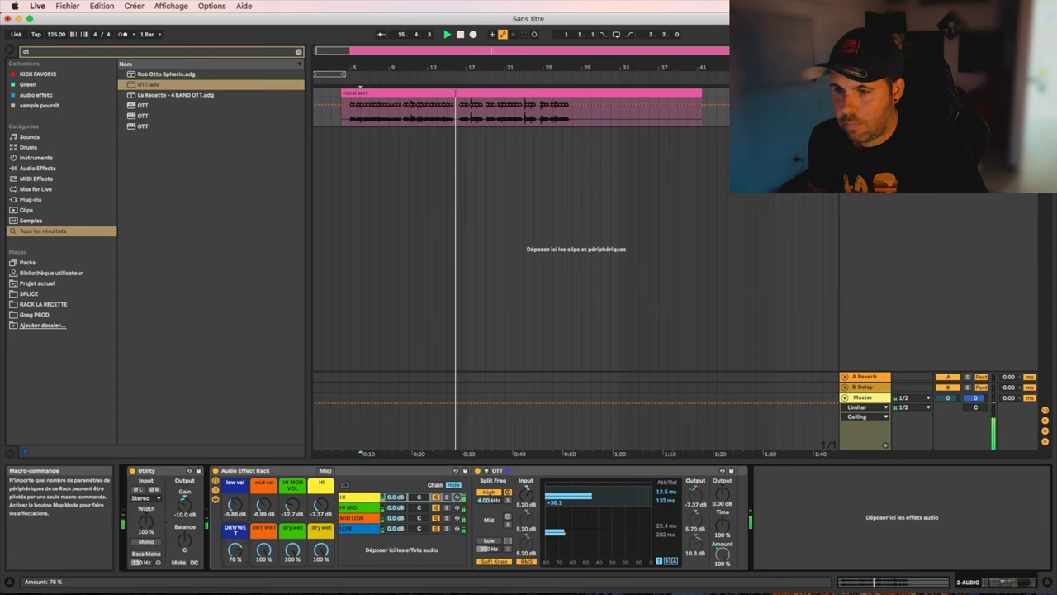
- Replay the vocal and set the HI macro to -6.24 dB and its dry wet to 82%
key("space")
key("space")
left_click_drag(321, 506, 321, 503)
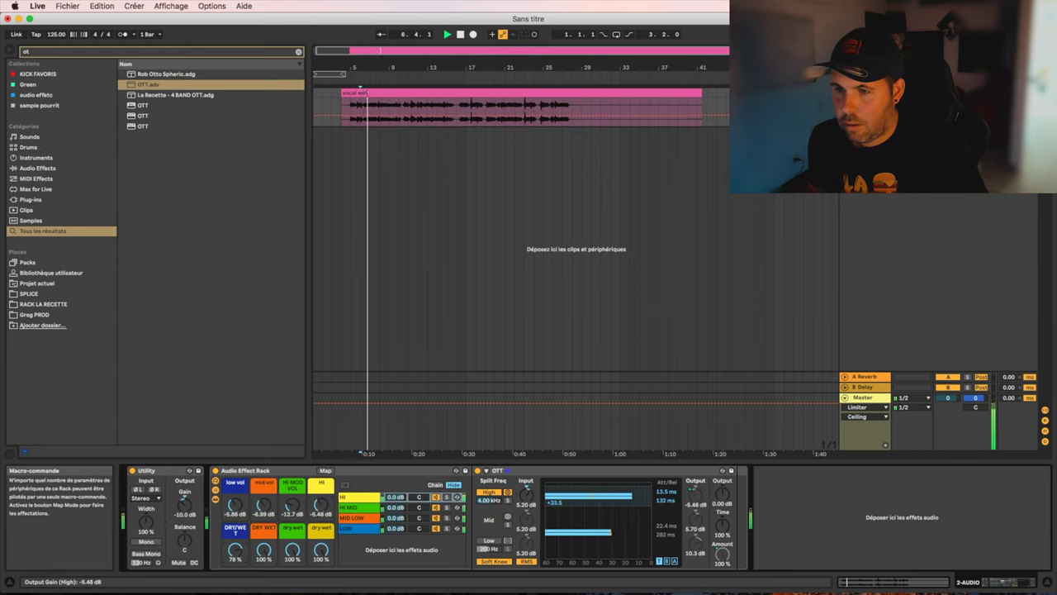
left_click_drag(322, 550, 325, 555)
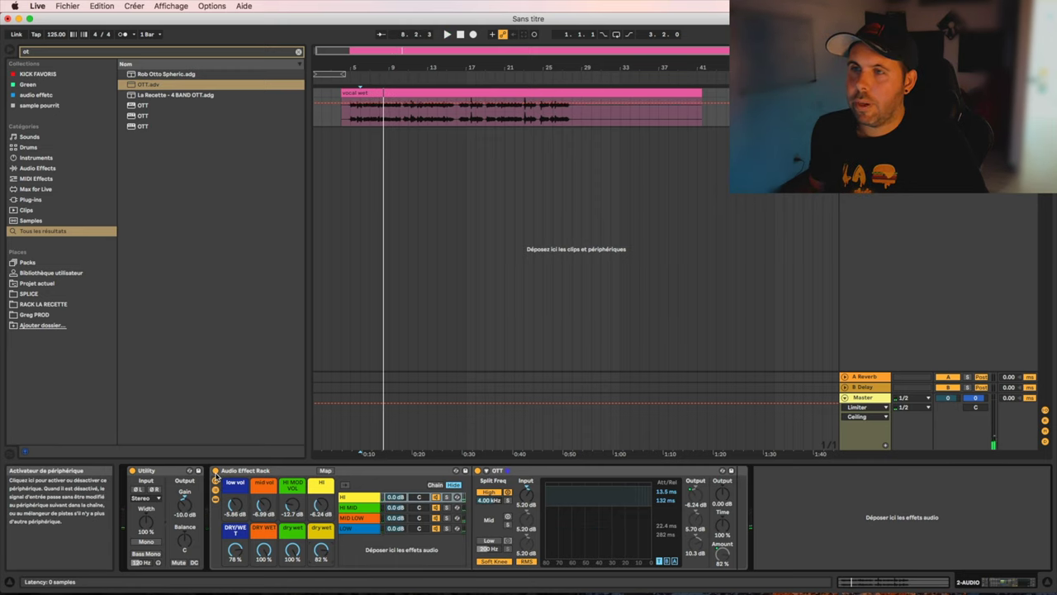
- Compare the playing vocal with the effect rack bypassed and re-enabled
key("space")
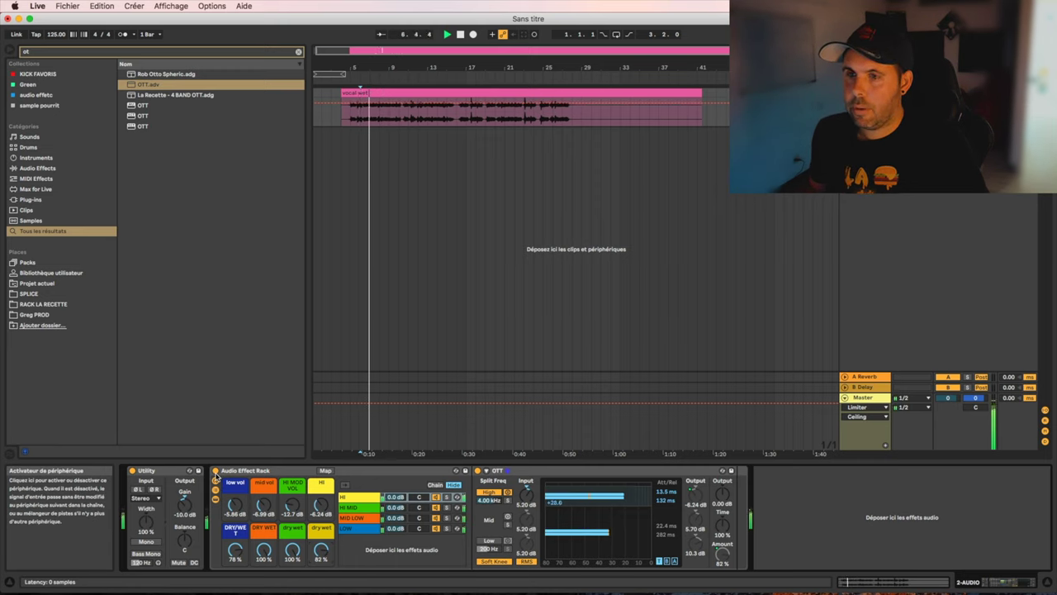
left_click(214, 472)
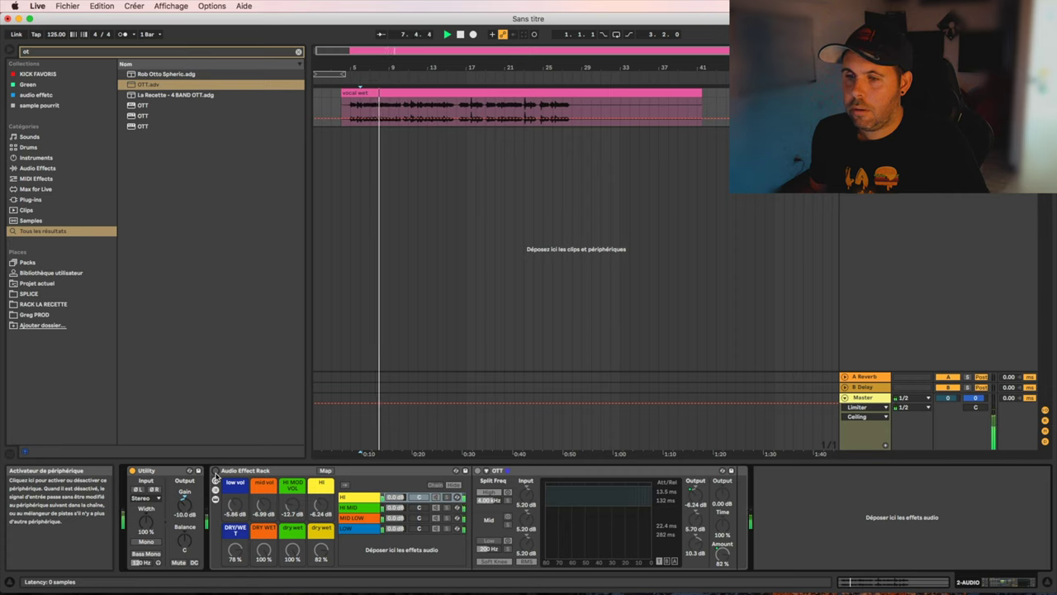
left_click(215, 472)
- Set HI MOD VOL to -13.0 dB and the green dry wet macro to 89%, then stop playback
left_click_drag(292, 505, 292, 508)
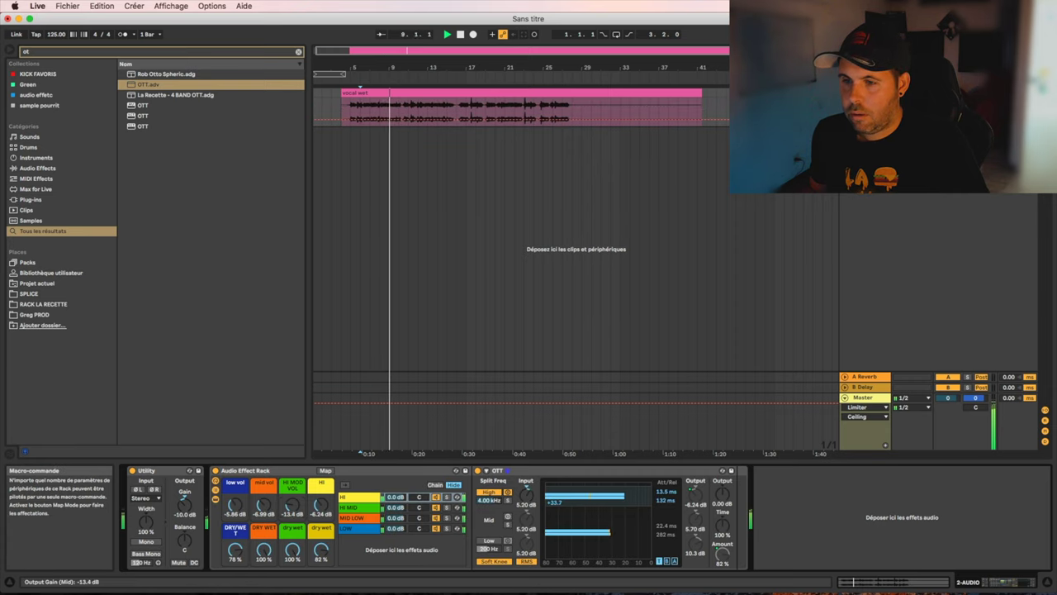
left_click_drag(293, 549, 293, 555)
key("space")
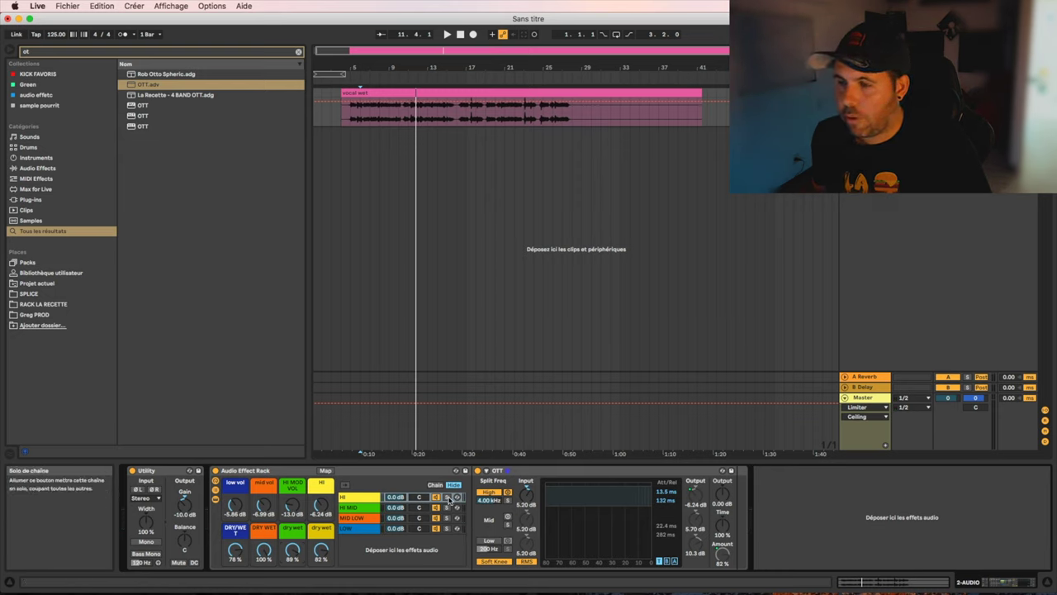
- Play the vocal with the HI chain soloed and set its dry wet to 83% and its gain to -5.86 dB
key("space")
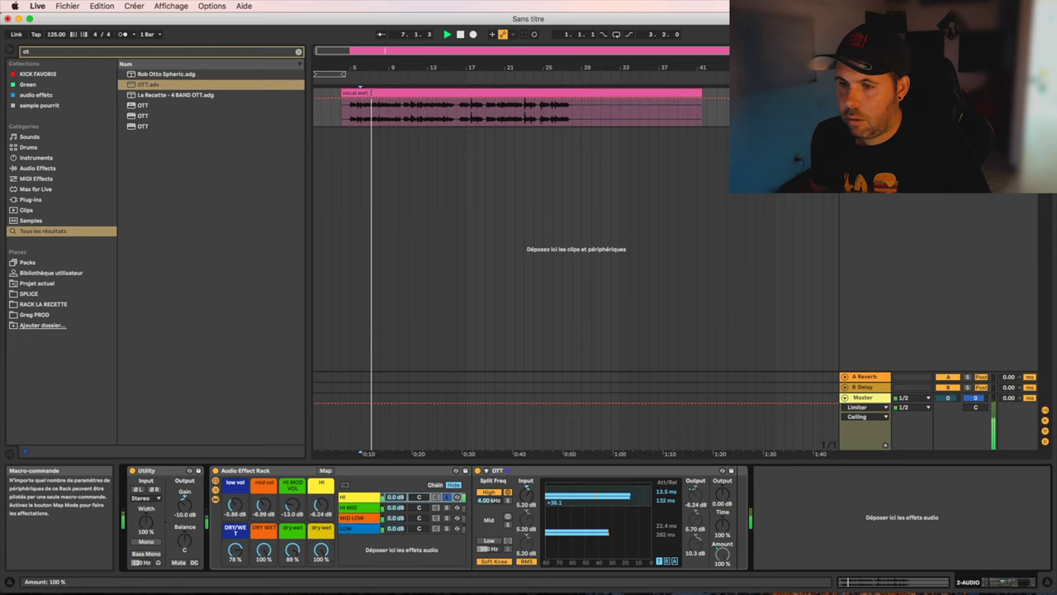
left_click_drag(321, 550, 322, 549)
mouse_move(321, 504)
left_mouse_down()
mouse_move(321, 467)
mouse_move(321, 506)
left_mouse_up()
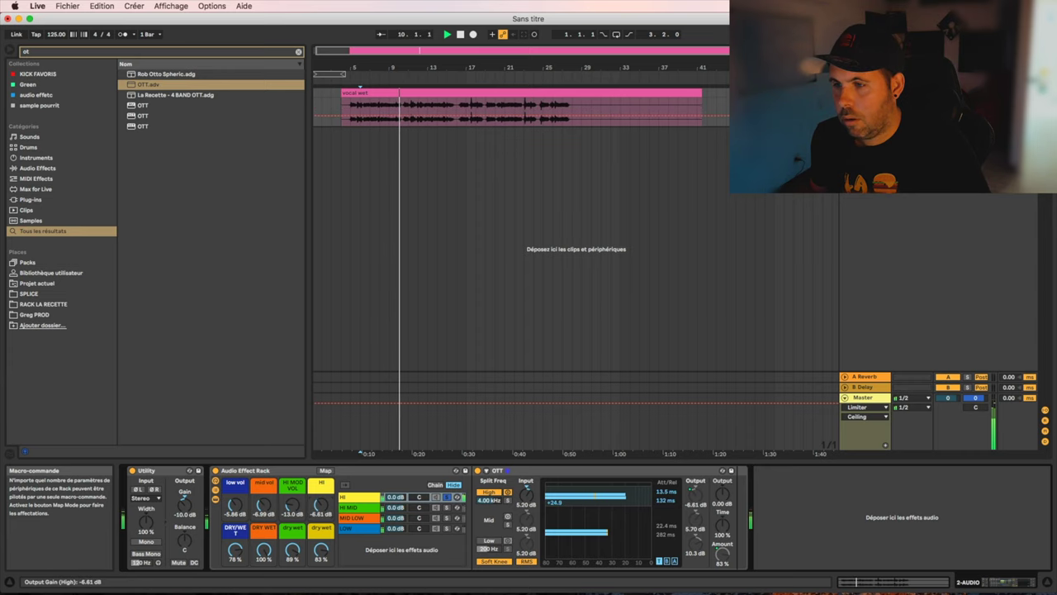
- Solo the HI MID chain, set its gain to -5.86 dB and dry wet to 64%, and end the solo
left_click(446, 507)
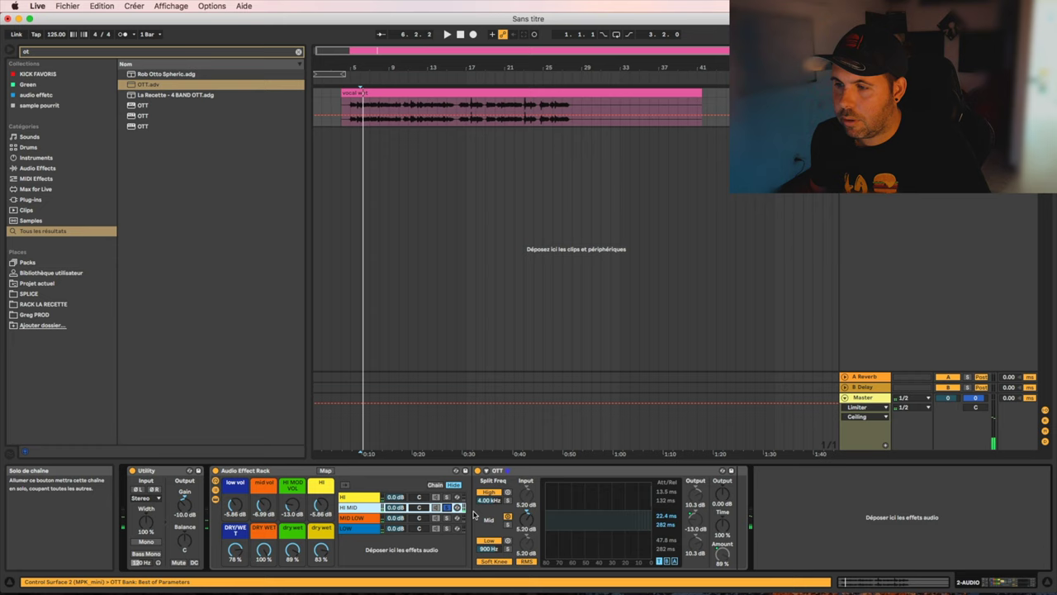
left_click_drag(292, 505, 294, 574)
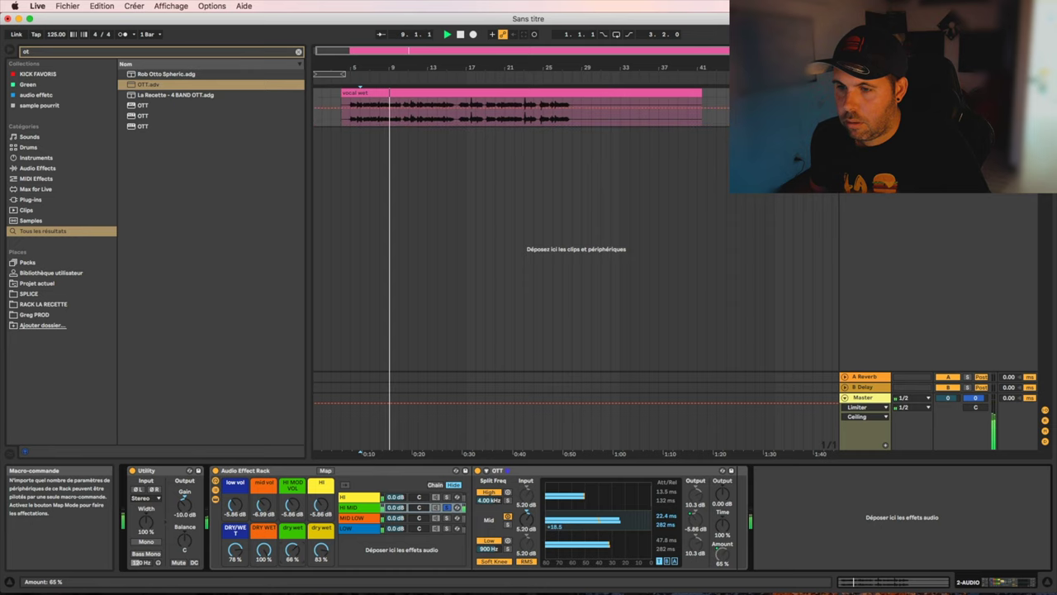
left_click(446, 507)
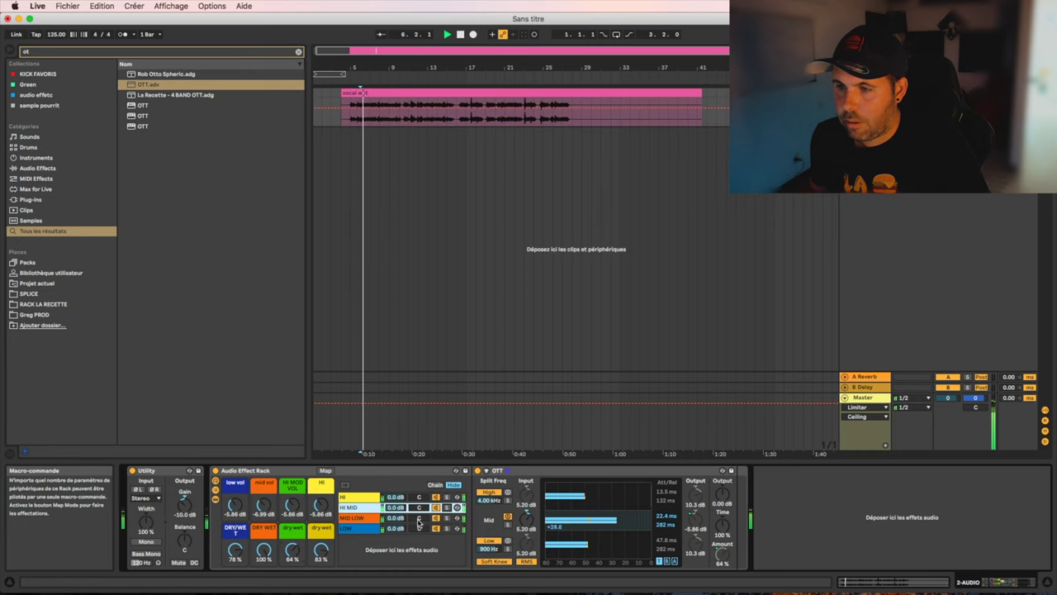
- Solo the MID LOW chain, set mid vol to -1.32 dB and DRY WET to 36%, and end the solo
left_click(447, 518)
left_click_drag(262, 506, 264, 547)
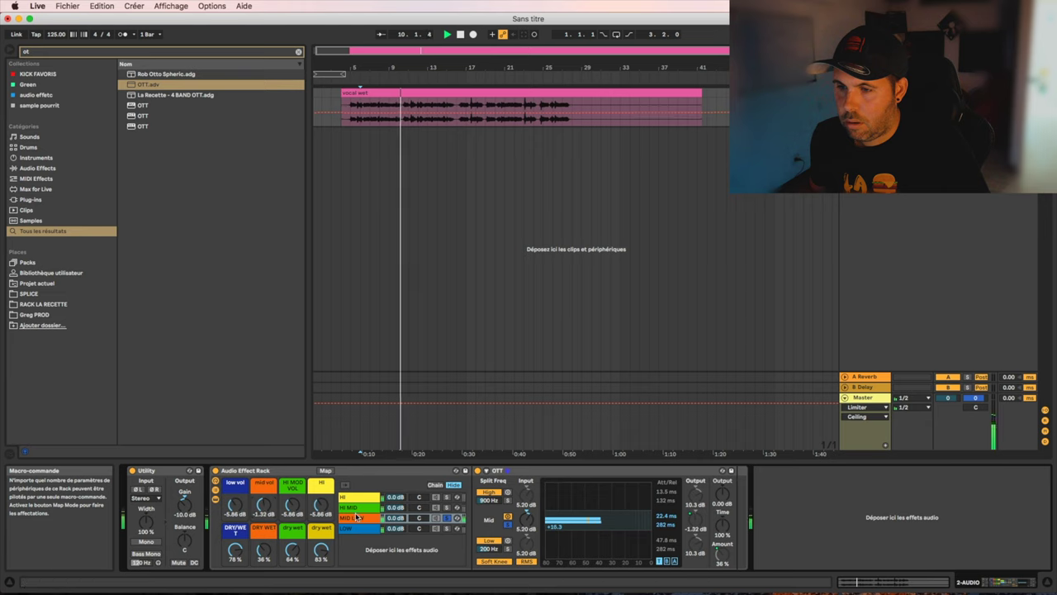
left_click(447, 518)
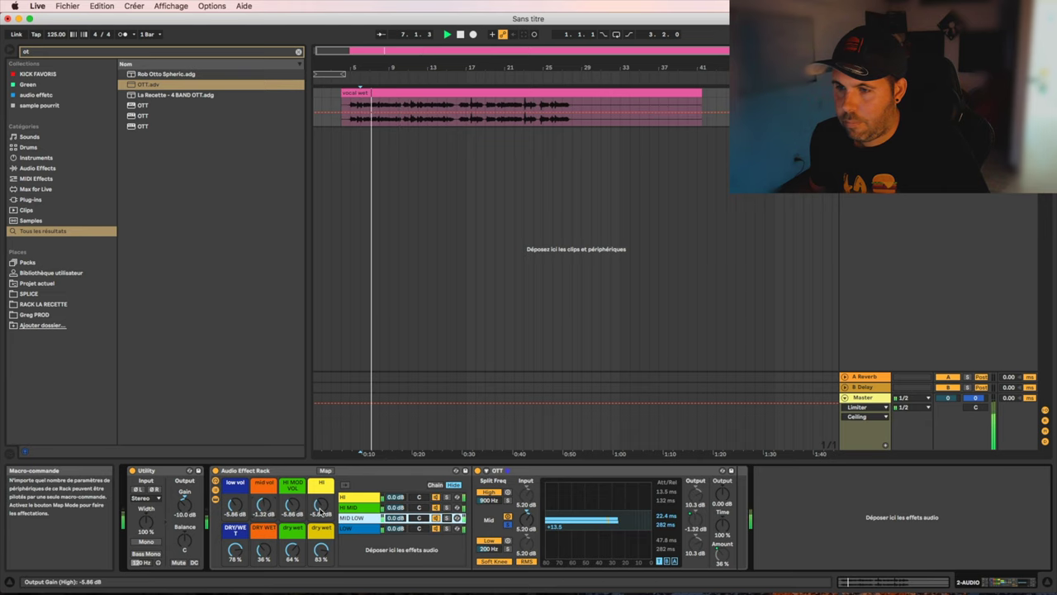
- Set the HI chain's dry wet macro to 65% and low vol to -2.83 dB
left_click_drag(323, 549, 323, 543)
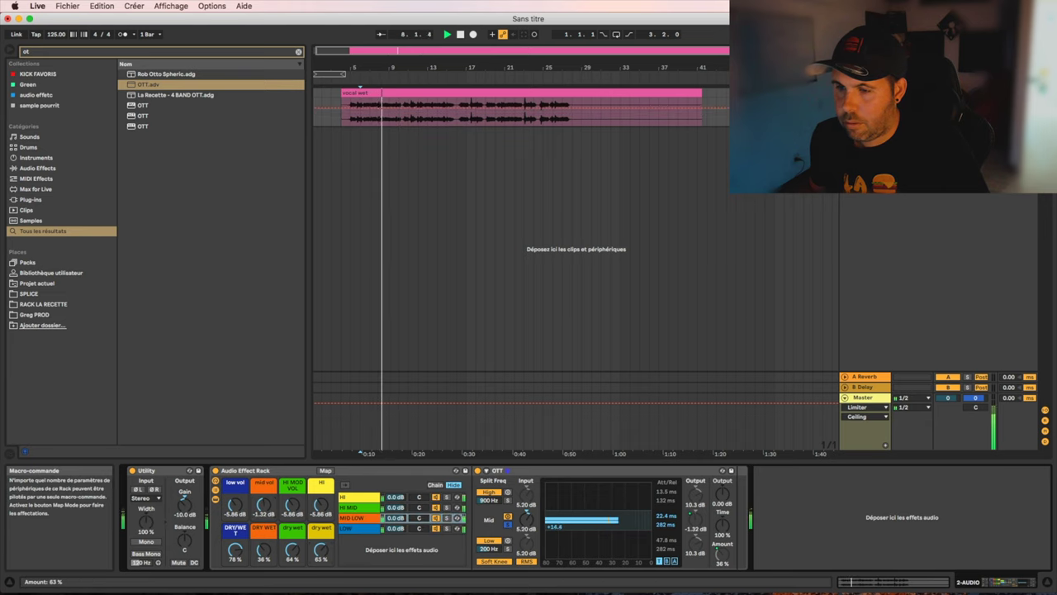
left_click_drag(235, 503, 236, 491)
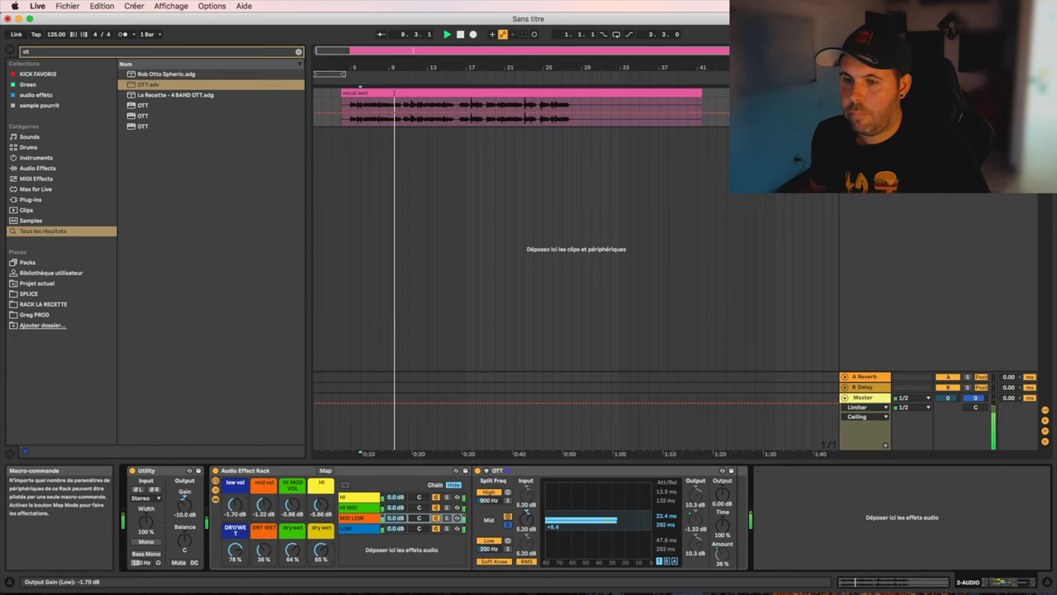
- Compare the vocal with the rack bypassed and enabled, and set HI MOD VOL to -6.61 dB
left_click(215, 471)
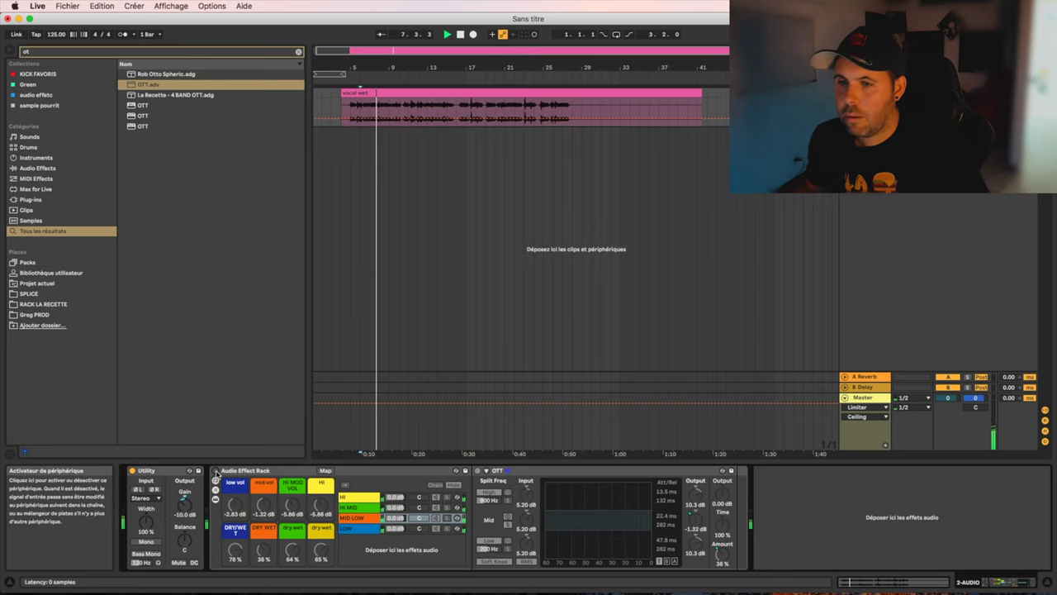
left_click(216, 471)
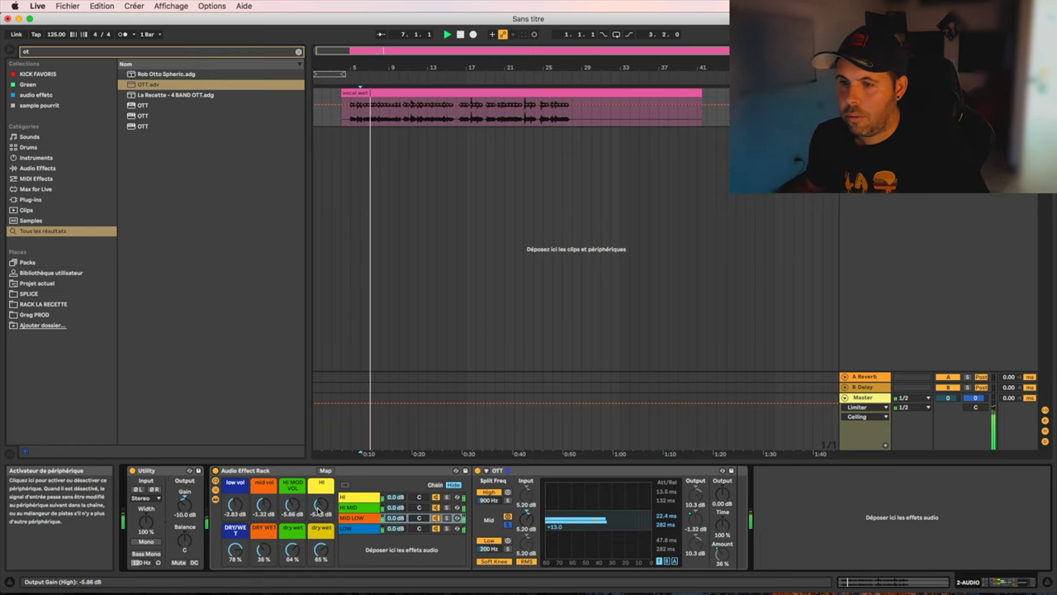
left_click_drag(294, 506, 295, 514)
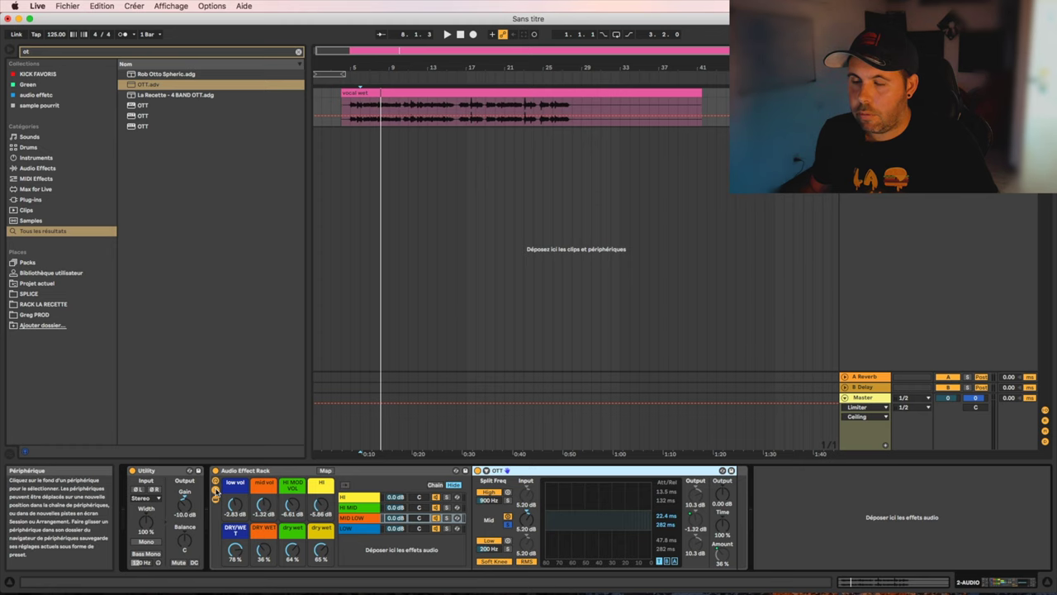
- Collapse the rack to its macros and save it as the preset "LEA RECETTE OTT 4 BAND"
left_click(215, 492)
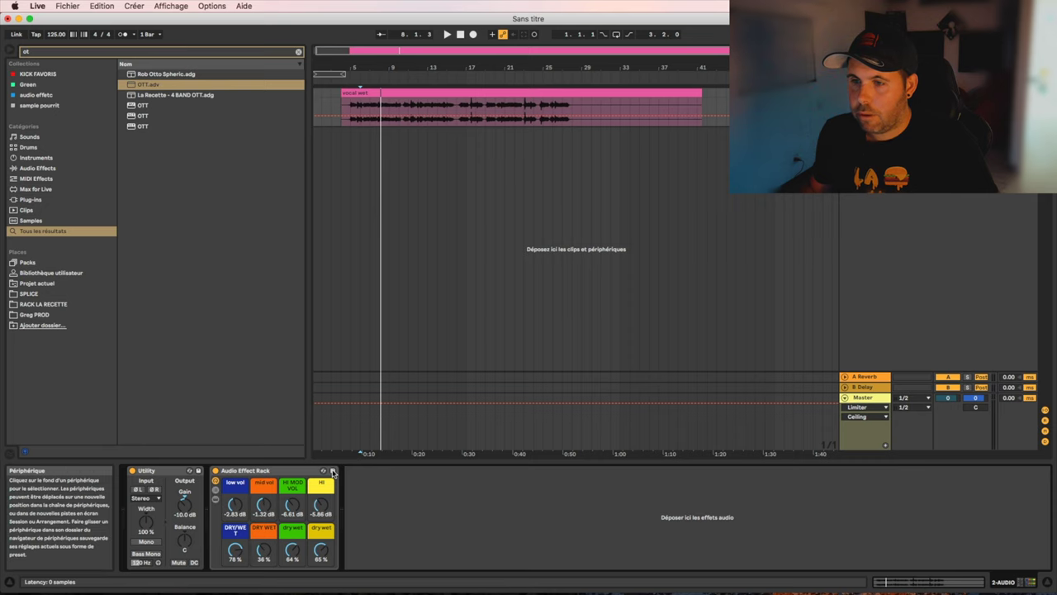
left_click(332, 470)
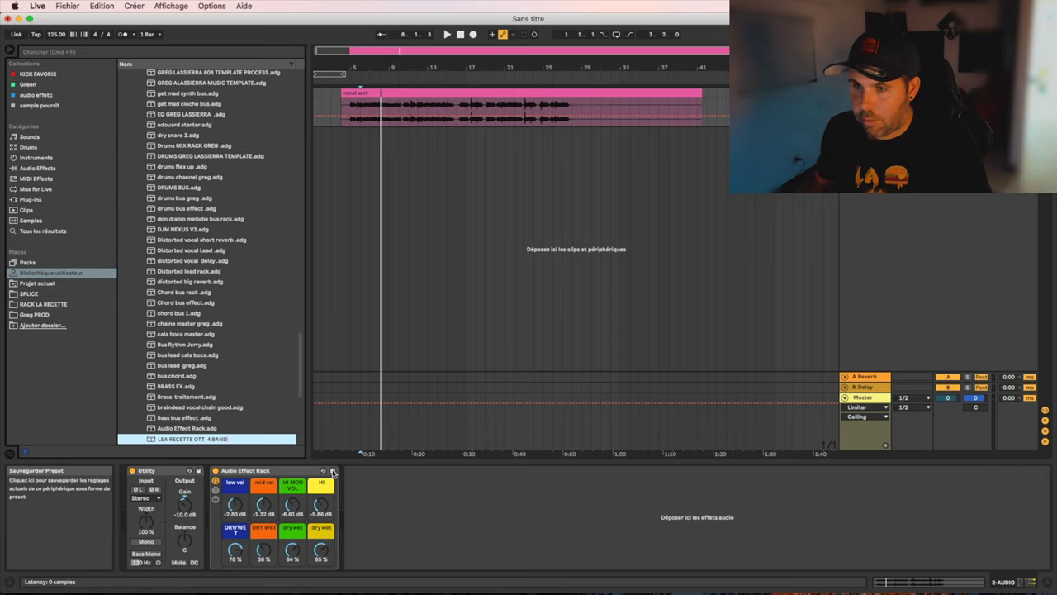
key("Return")
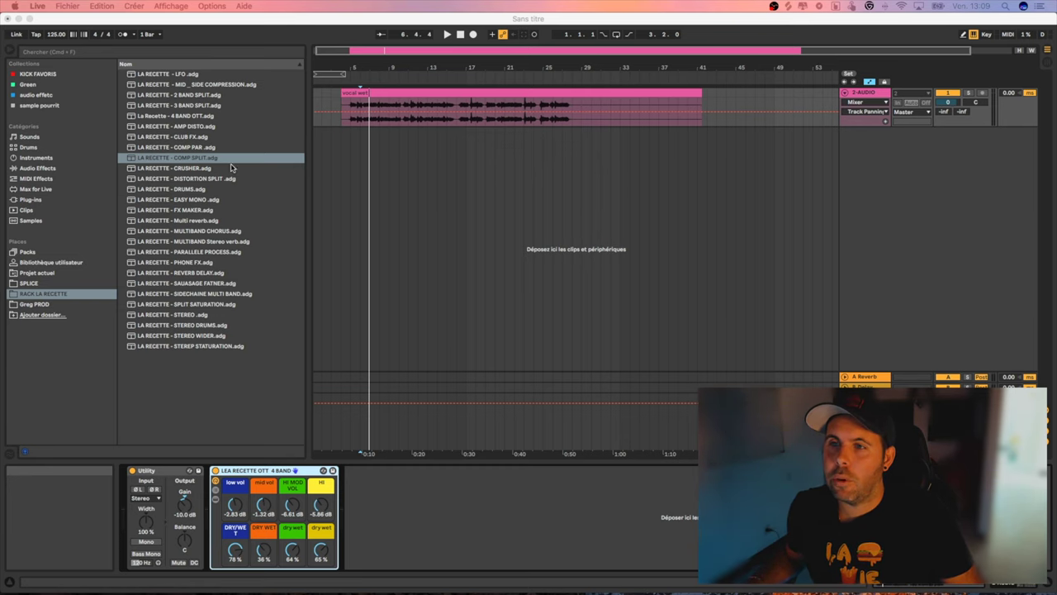
- Add the "LA RECETTE - PHONE FX" rack after the OTT rack on the vocal track and play it
left_click(219, 181)
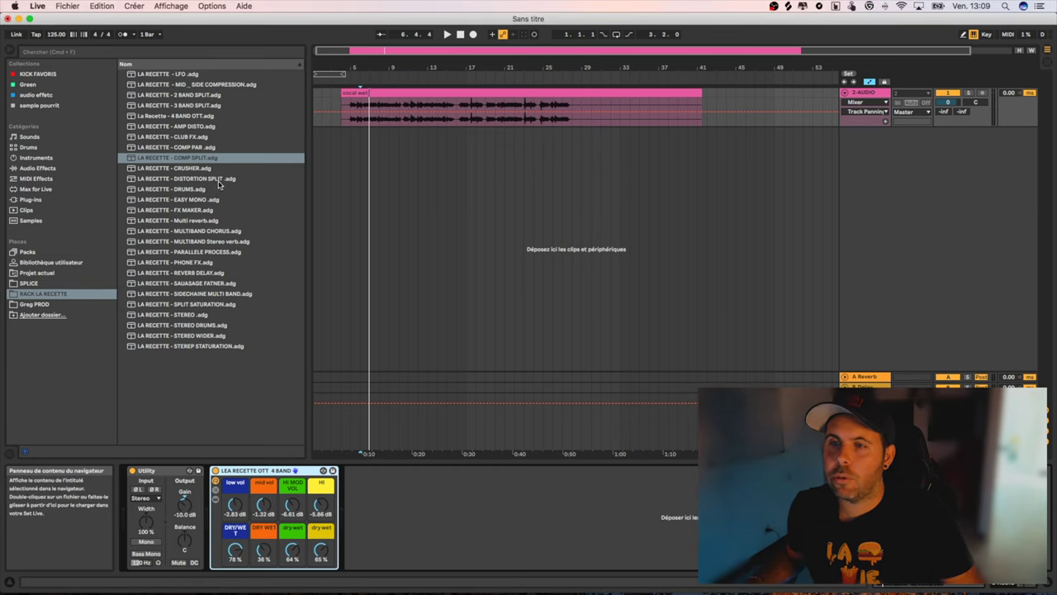
left_click(206, 223)
left_click(239, 231)
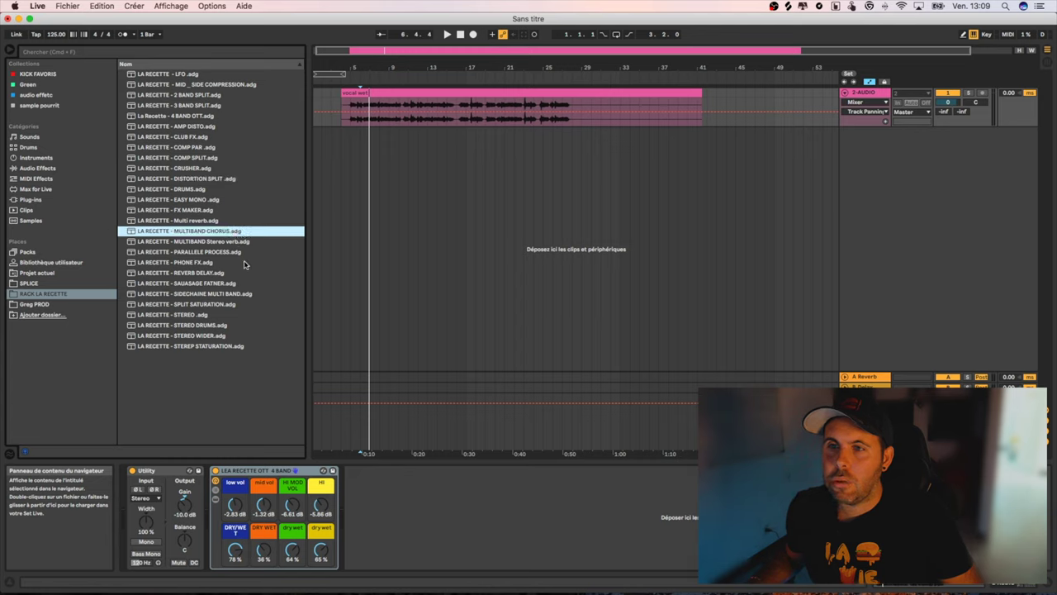
left_click(195, 262)
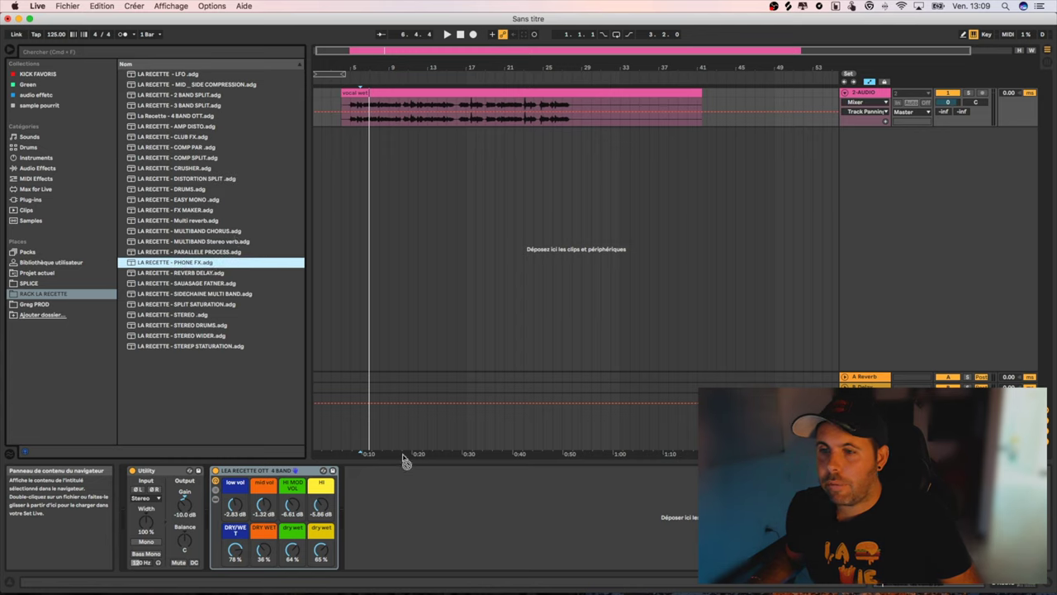
left_click_drag(417, 494, 417, 494)
key("space")
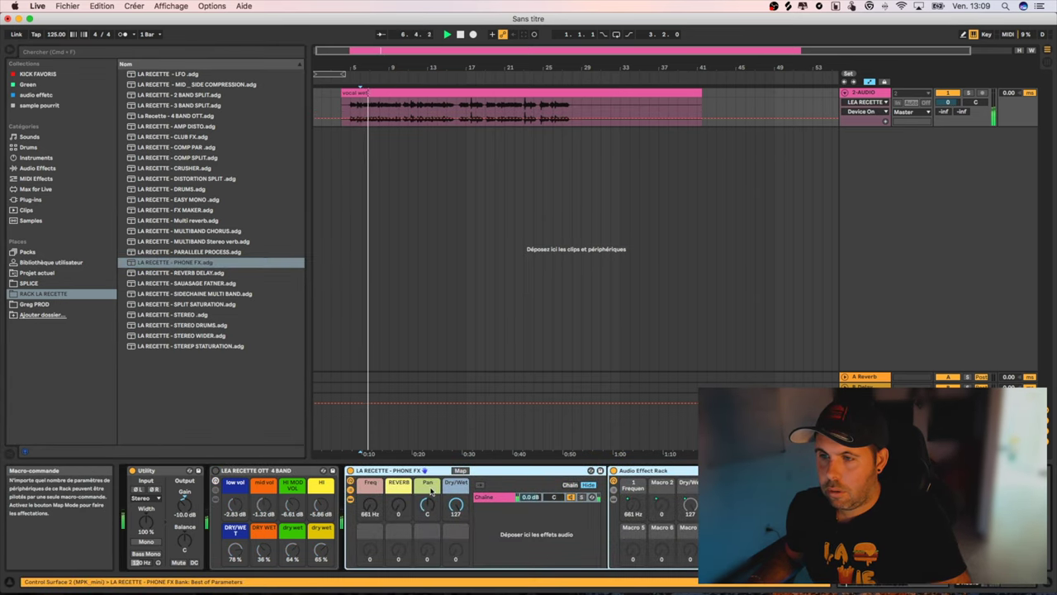
- Toggle the PHONE FX rack off and on to compare, and set its Pan to 35R and Dry/Wet to 85
left_click(350, 471)
left_click(350, 471)
left_click_drag(456, 506, 427, 473)
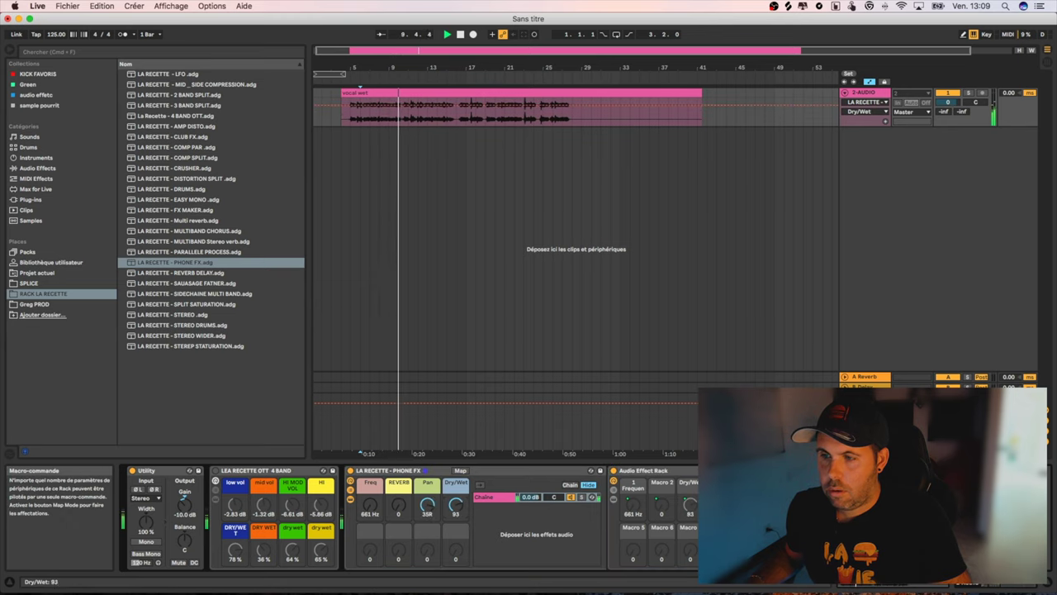
left_click_drag(456, 505, 456, 465)
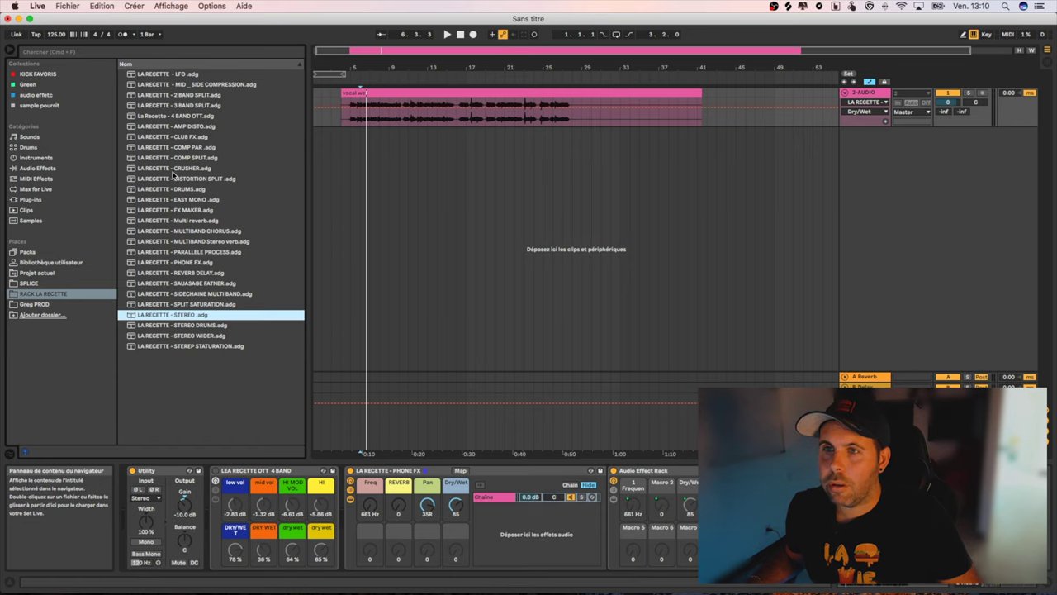
- Add the "LA RECETTE - STEREO WIDER" rack at the end of the vocal's effect chain and play it
left_click(173, 168)
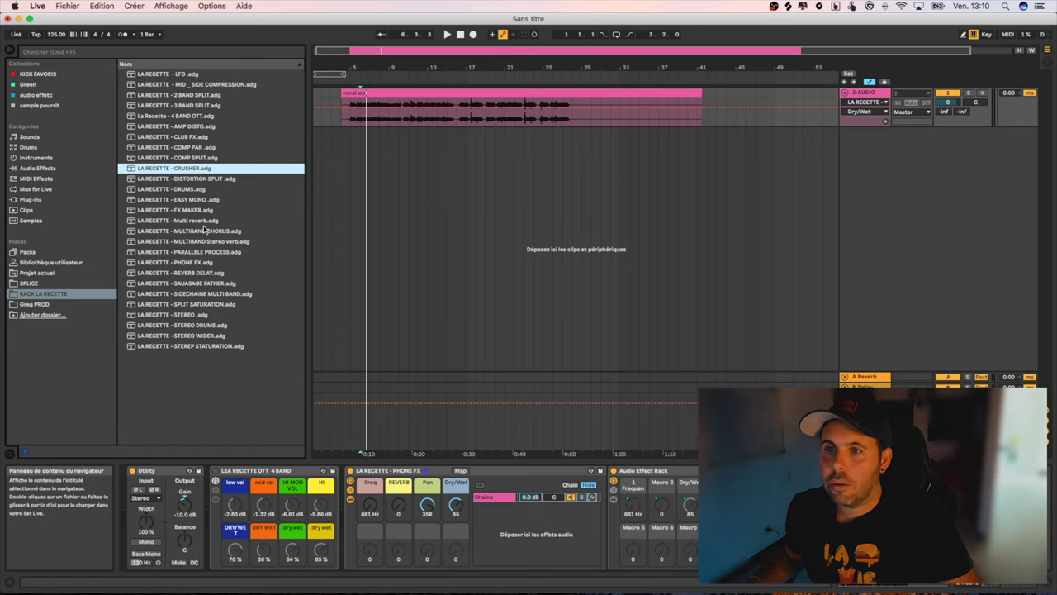
left_click(212, 347)
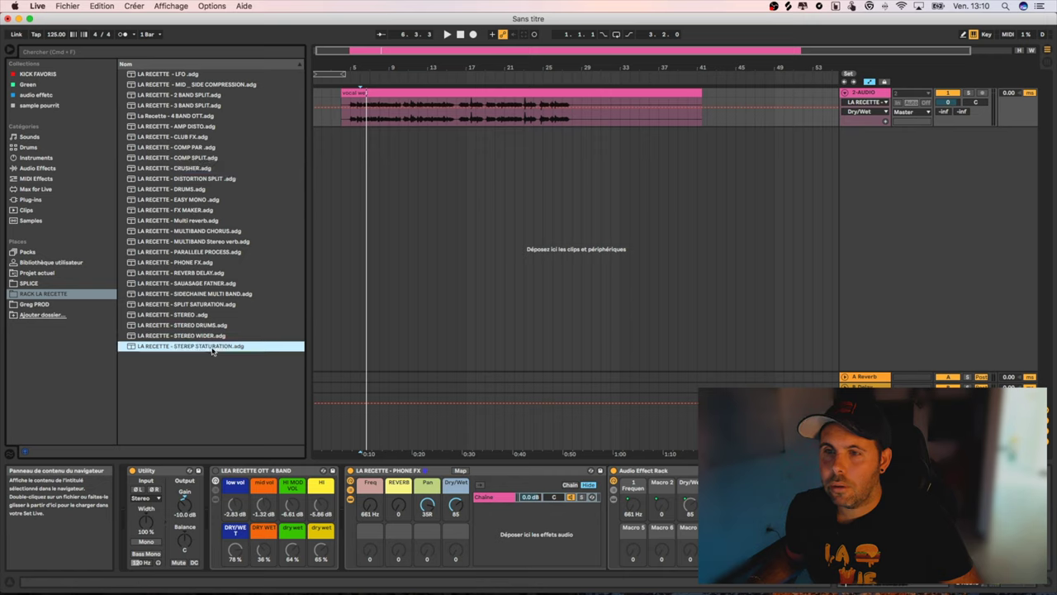
left_click(174, 336)
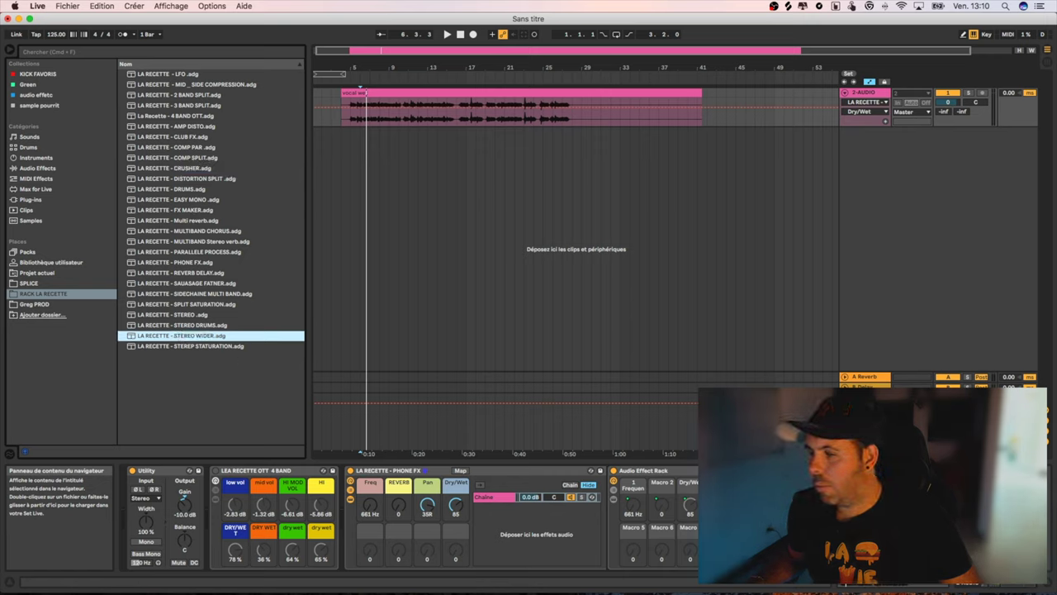
left_click_drag(174, 336, 776, 520)
key("space")
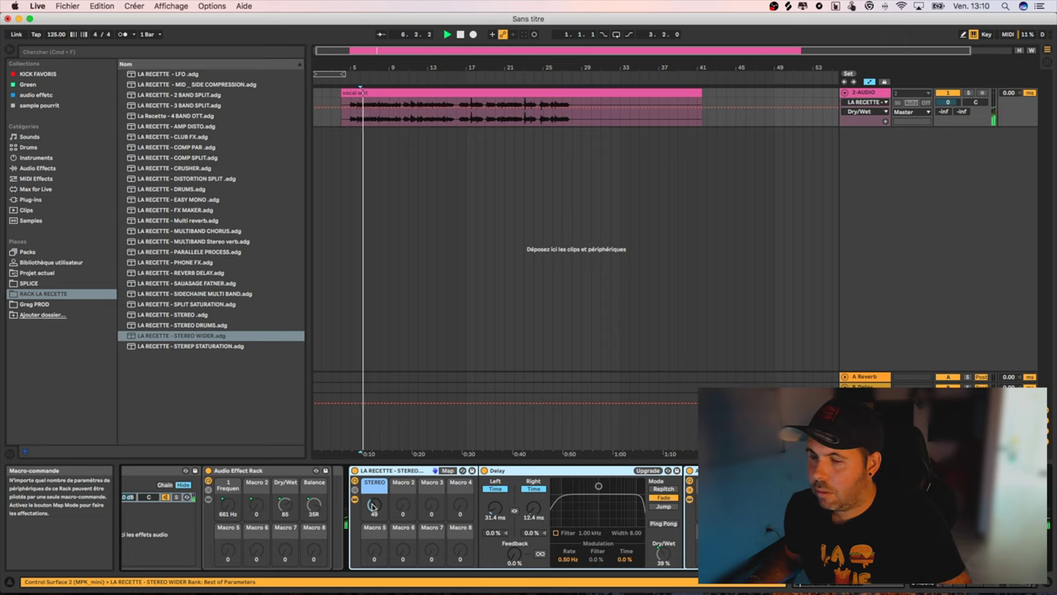
- Sweep the STEREO WIDER rack's STEREO macro during playback, hide the rack's devices and set the macro to 92
left_click_drag(372, 506, 373, 545)
left_click_drag(373, 506, 372, 462)
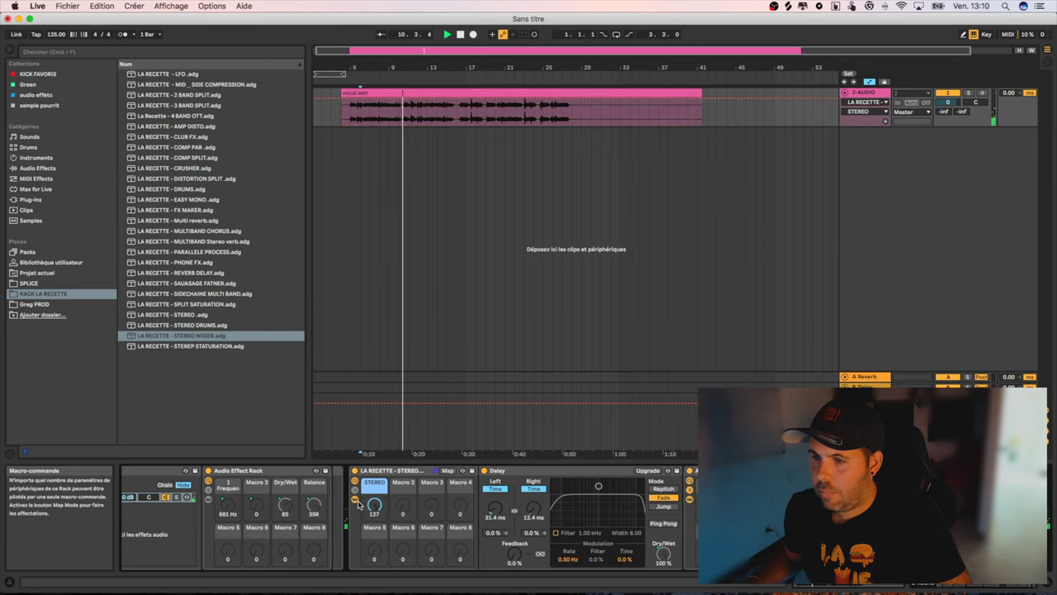
left_click(355, 500)
left_click_drag(374, 504, 374, 570)
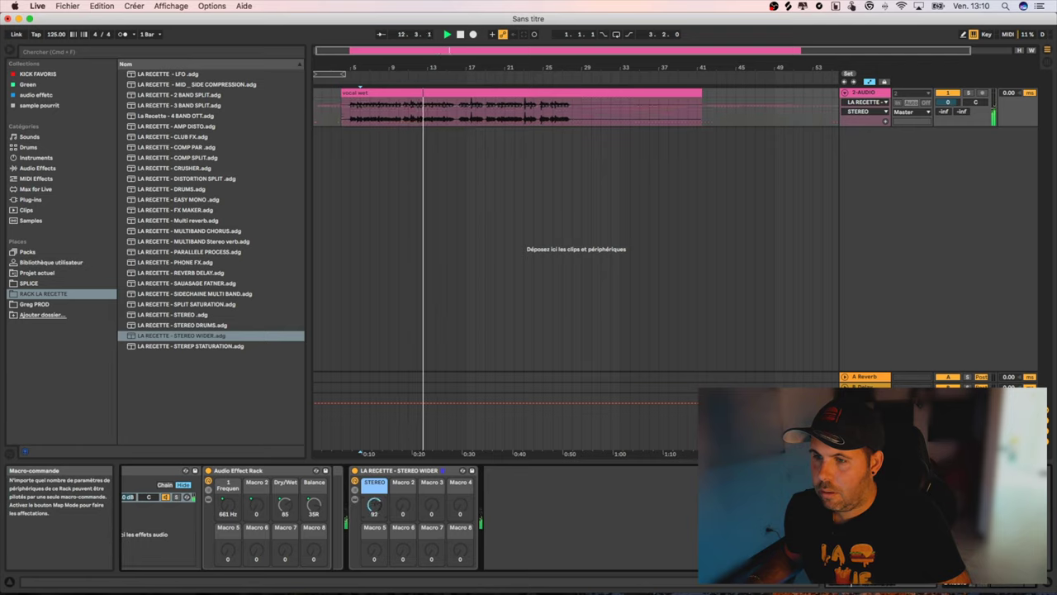